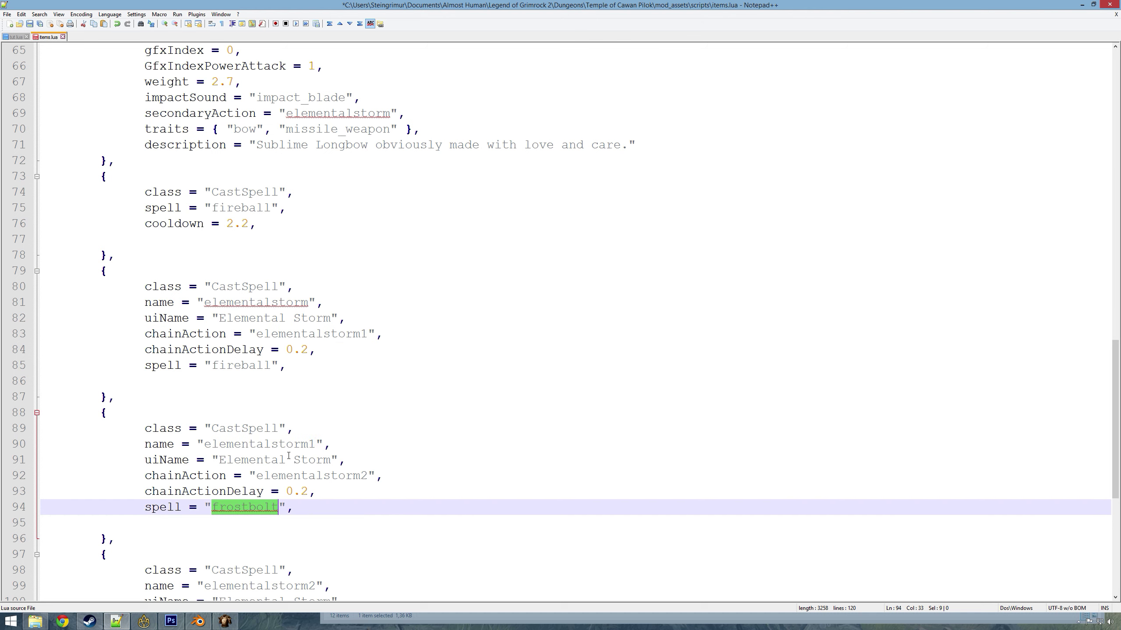
# Review the chained Elemental Storm CastSpell components of elemental_bow in items.lua, checking each one's chainAction, uiName and spell.
pyautogui.moveTo(257, 475); pyautogui.dragTo(366, 475)
pyautogui.scroll(-5, 372, 446)
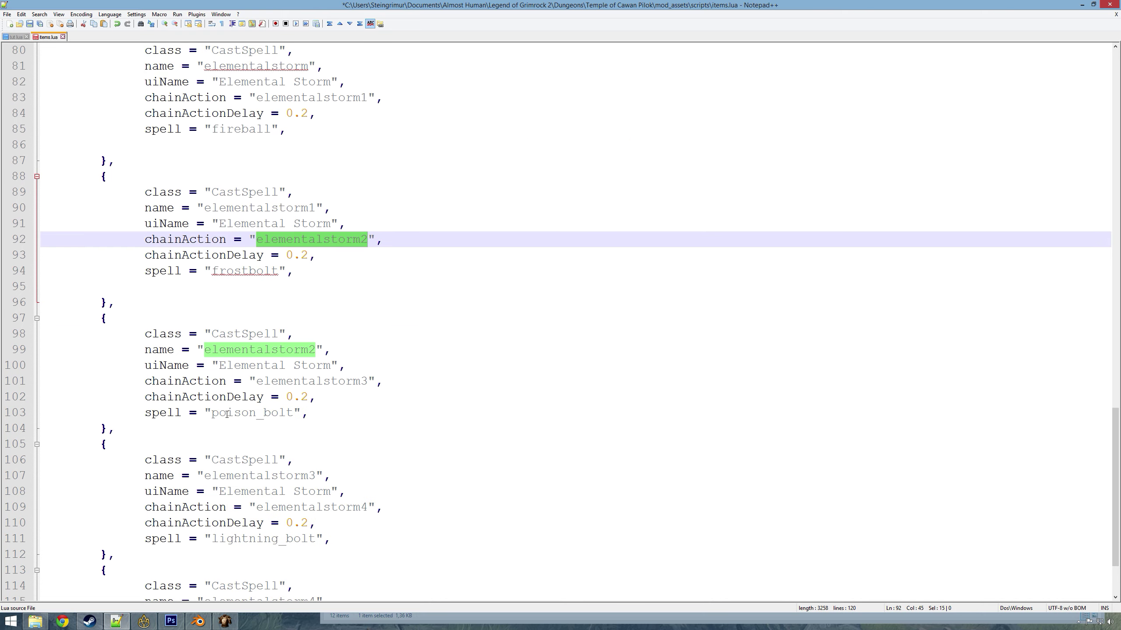
pyautogui.moveTo(221, 414); pyautogui.dragTo(297, 414)
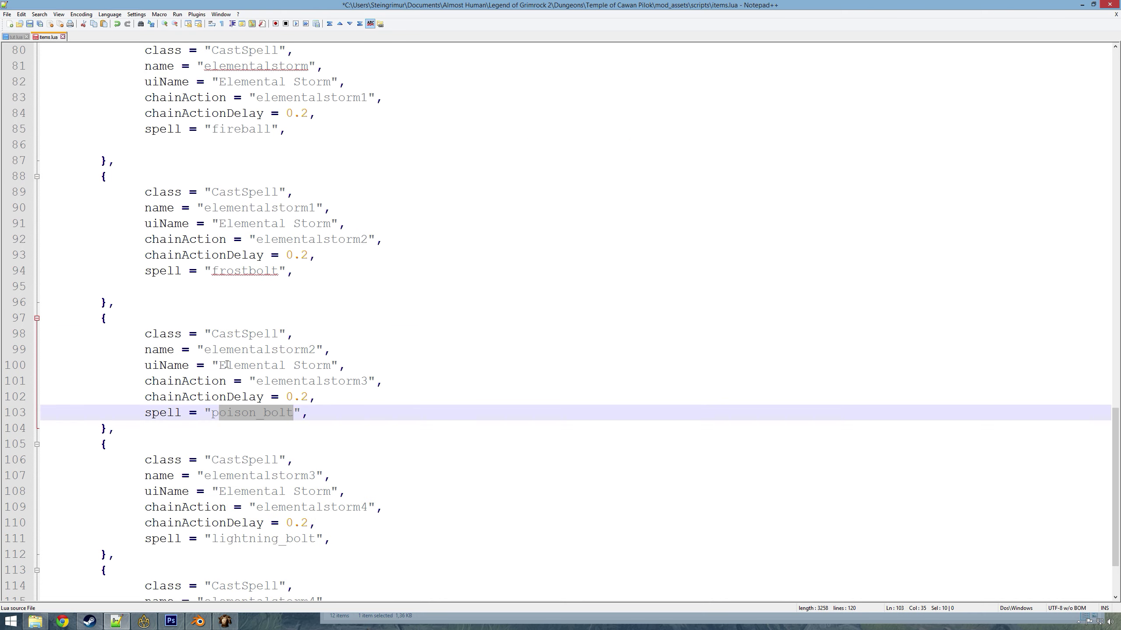
pyautogui.moveTo(226, 365); pyautogui.dragTo(332, 365)
pyautogui.scroll(-2, 312, 432)
pyautogui.moveTo(218, 444); pyautogui.dragTo(318, 444)
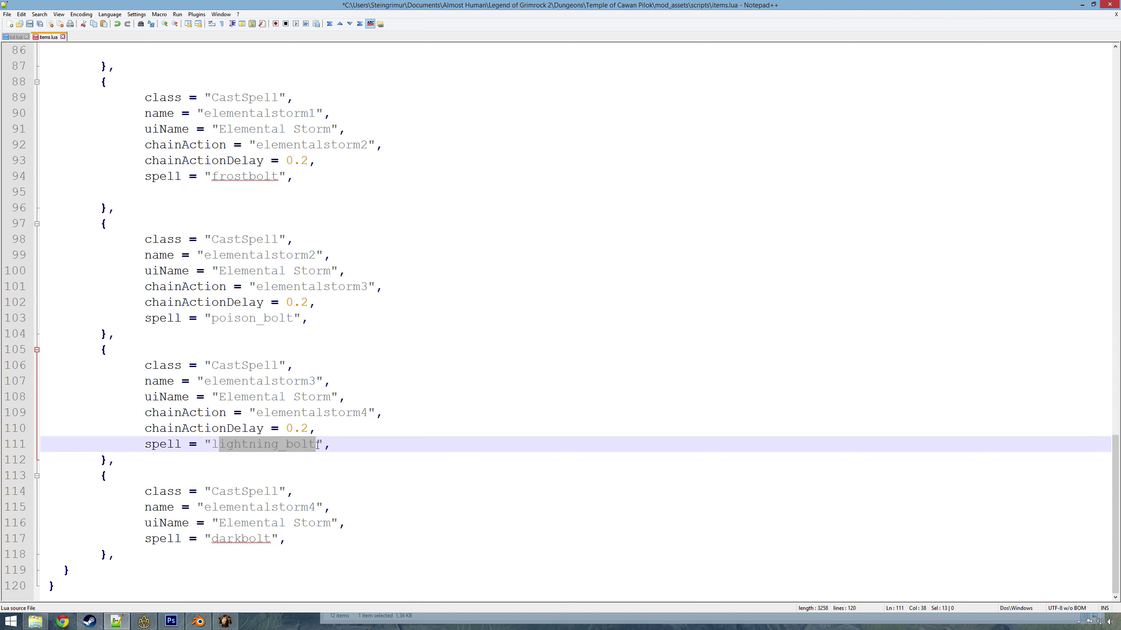
pyautogui.moveTo(224, 394); pyautogui.dragTo(316, 396)
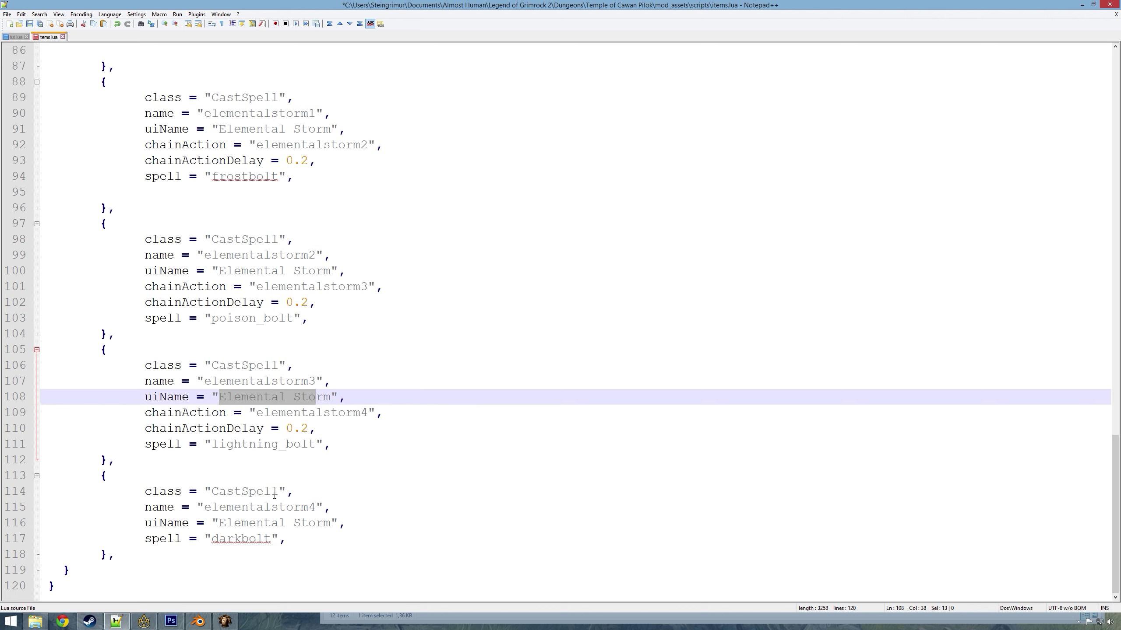
pyautogui.moveTo(210, 536); pyautogui.dragTo(304, 538)
pyautogui.scroll(11, 371, 458)
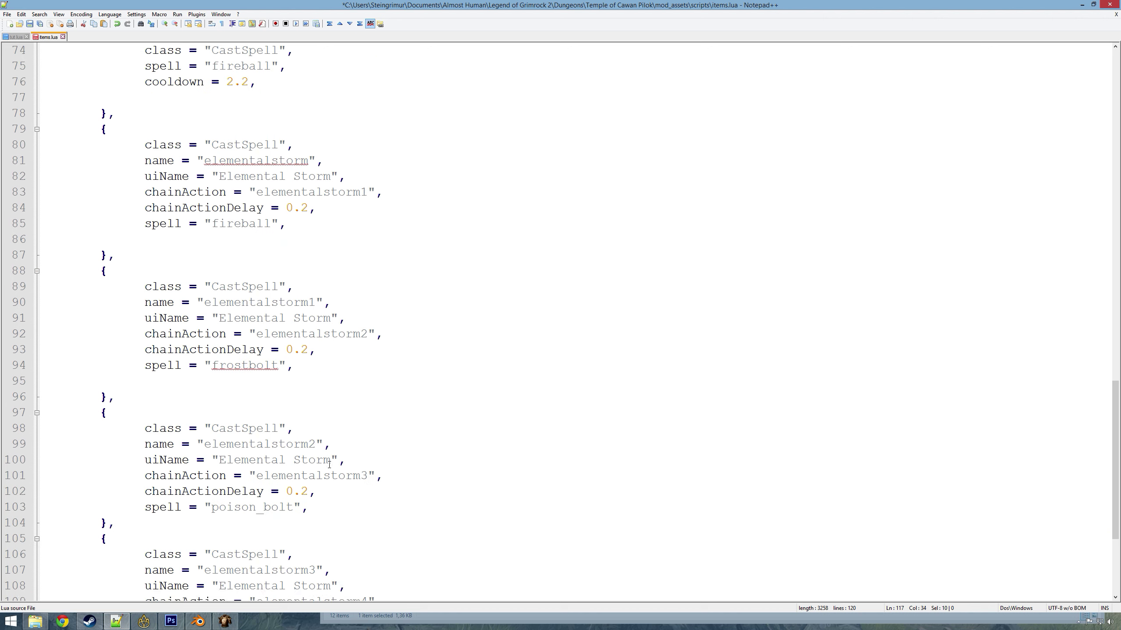
pyautogui.scroll(-6, 333, 460)
pyautogui.scroll(-5, 286, 424)
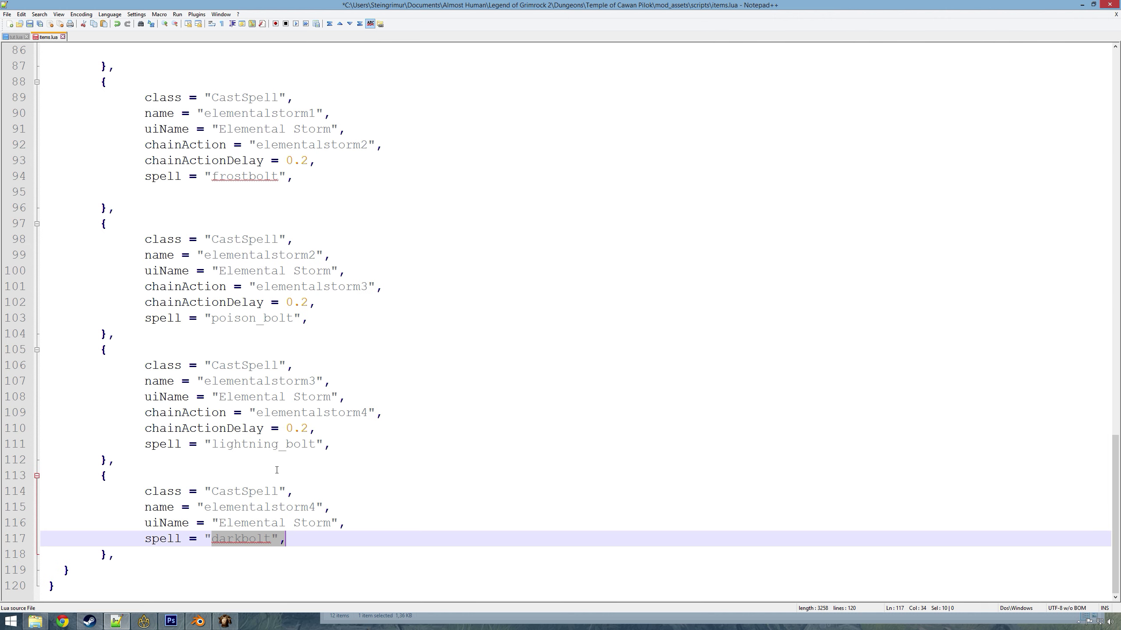
pyautogui.scroll(12, 283, 459)
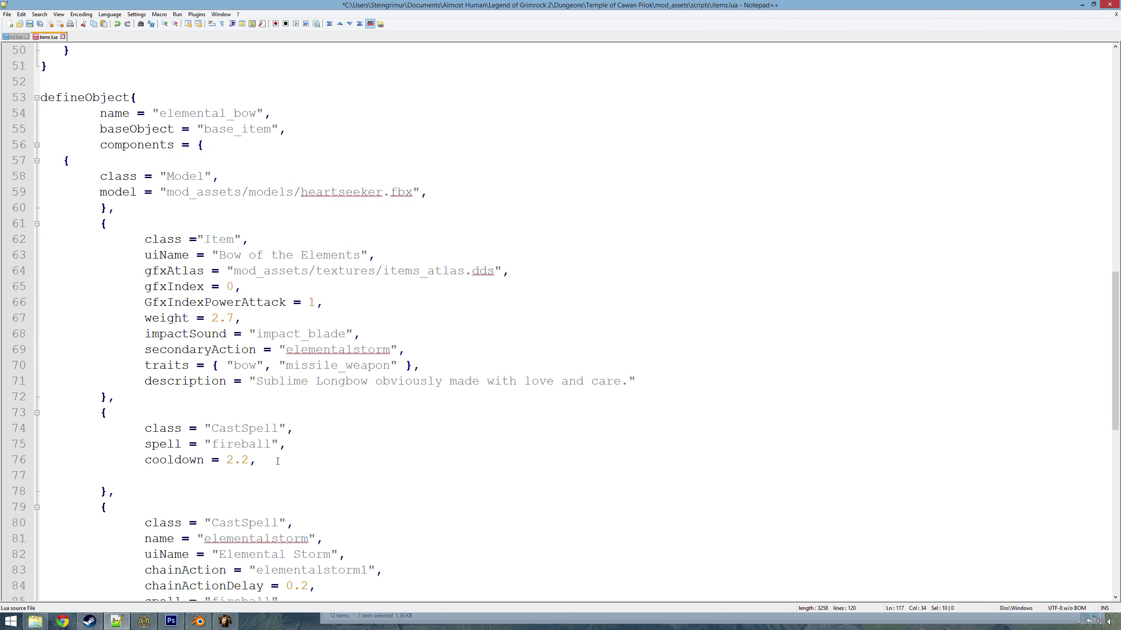
pyautogui.scroll(-6, 278, 461)
pyautogui.scroll(-6, 255, 497)
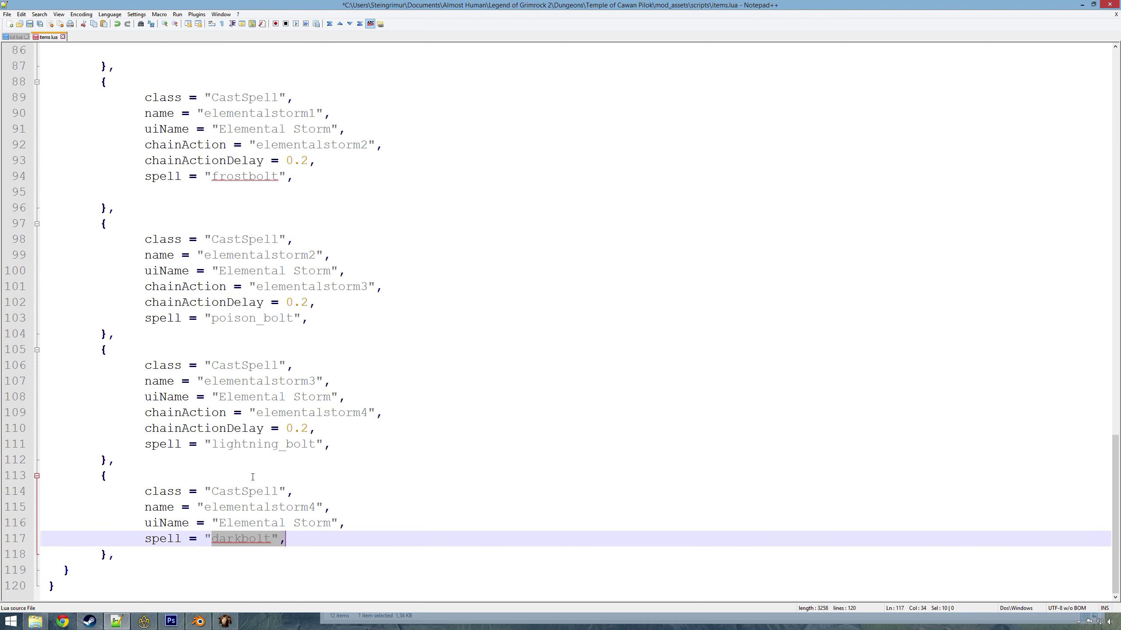
# Switch to the Dungeon Editor, save the dungeon, leave the full-screen preview and reload the project.
pyautogui.hotkey('alt', 'Tab')
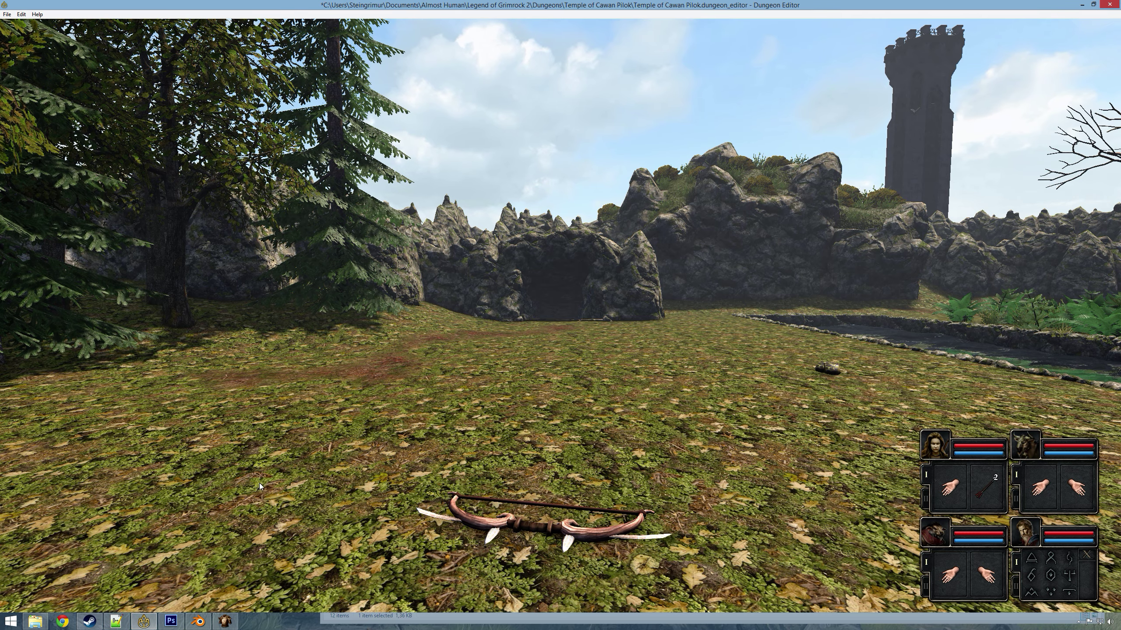
pyautogui.hotkey('ctrl', 's')
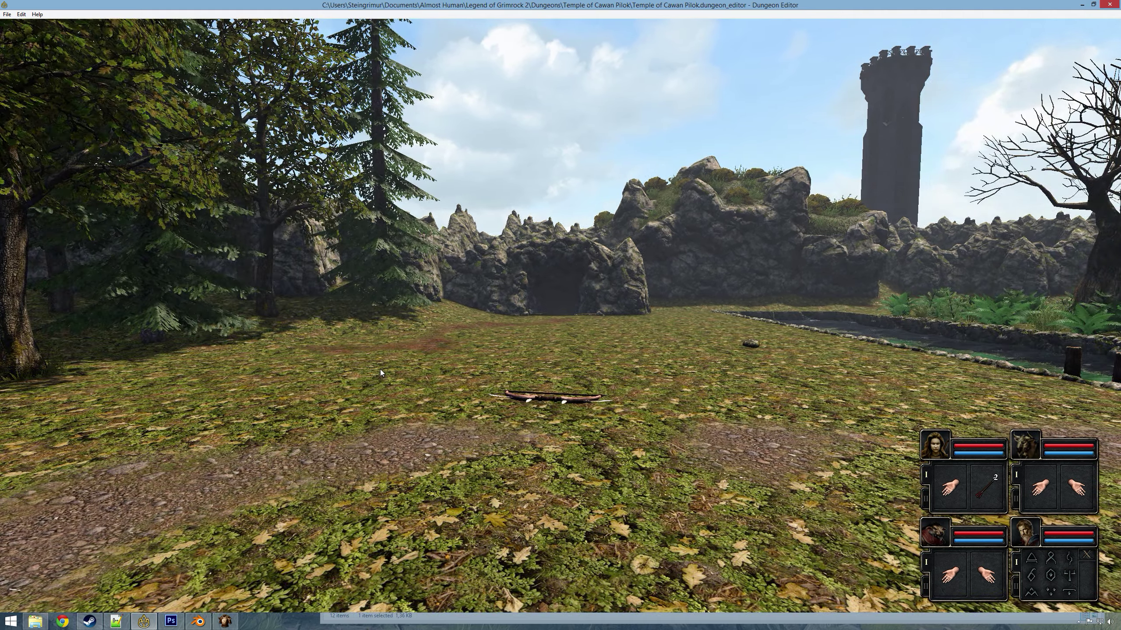
pyautogui.press('Escape')
pyautogui.hotkey('ctrl', 'r')
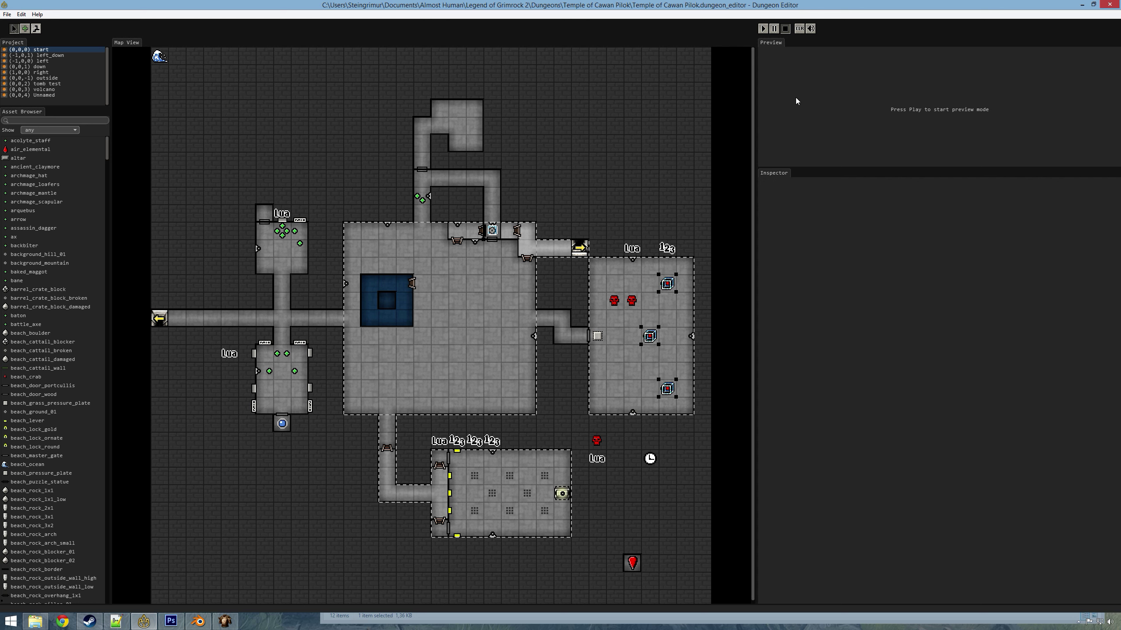
# Search the asset browser for "ele" and for "bow" to look for the new bow.
pyautogui.write('ele')
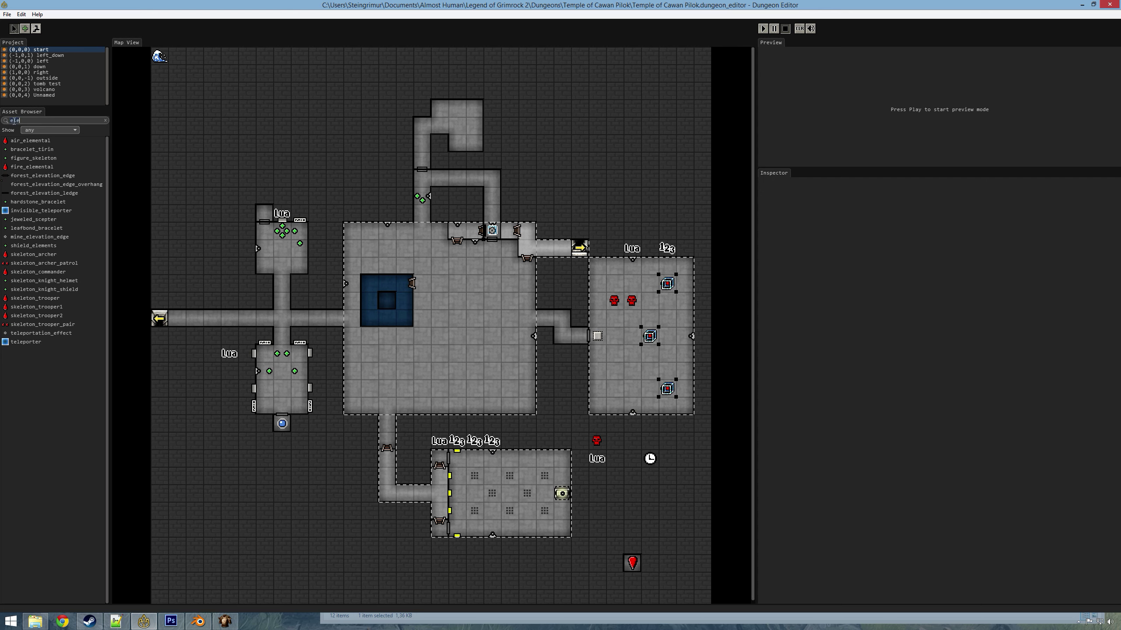
pyautogui.press('BackSpace')
pyautogui.press('BackSpace')
pyautogui.press('BackSpace')
pyautogui.write('bow')
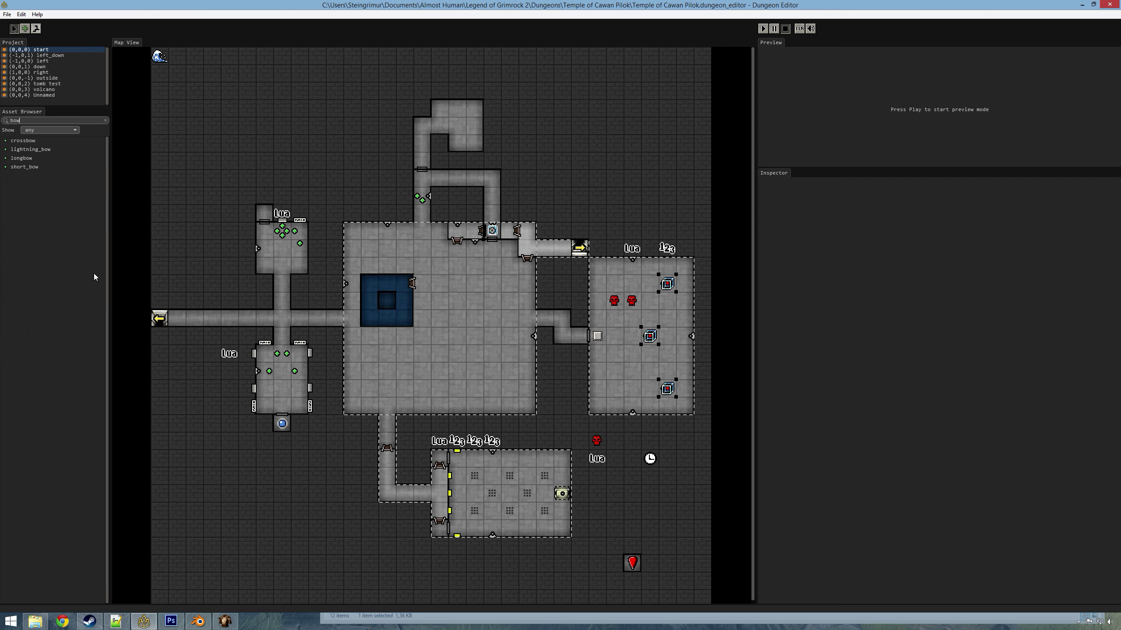
# Save items.lua in Notepad++ and return to the Dungeon Editor.
pyautogui.click(116, 621)
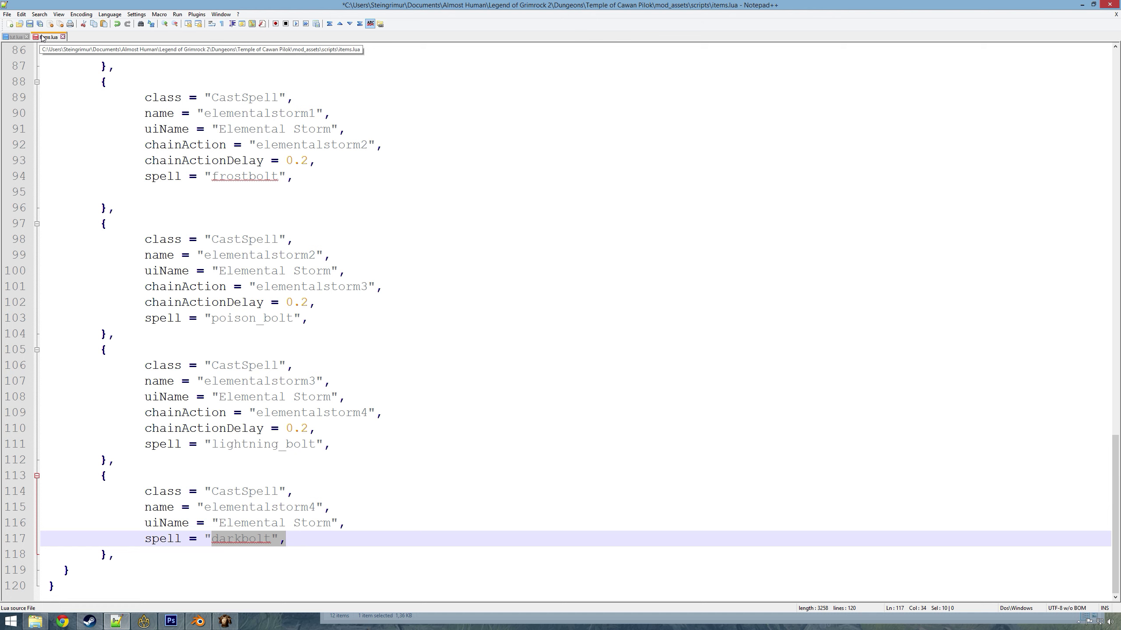
pyautogui.hotkey('ctrl', 's')
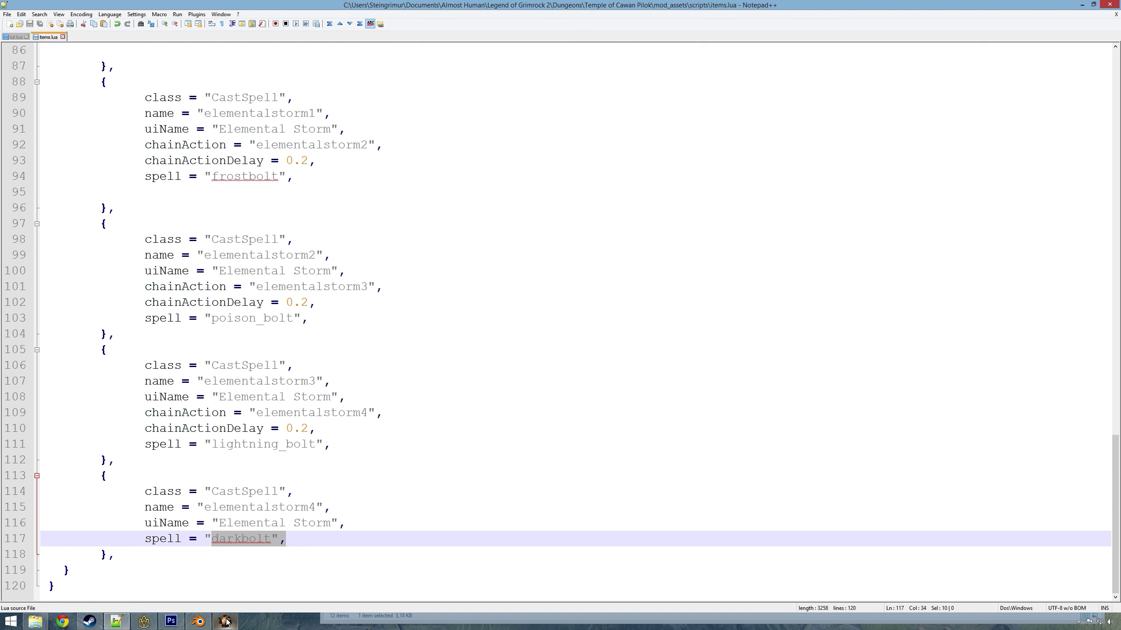
pyautogui.click(225, 621)
pyautogui.click(144, 622)
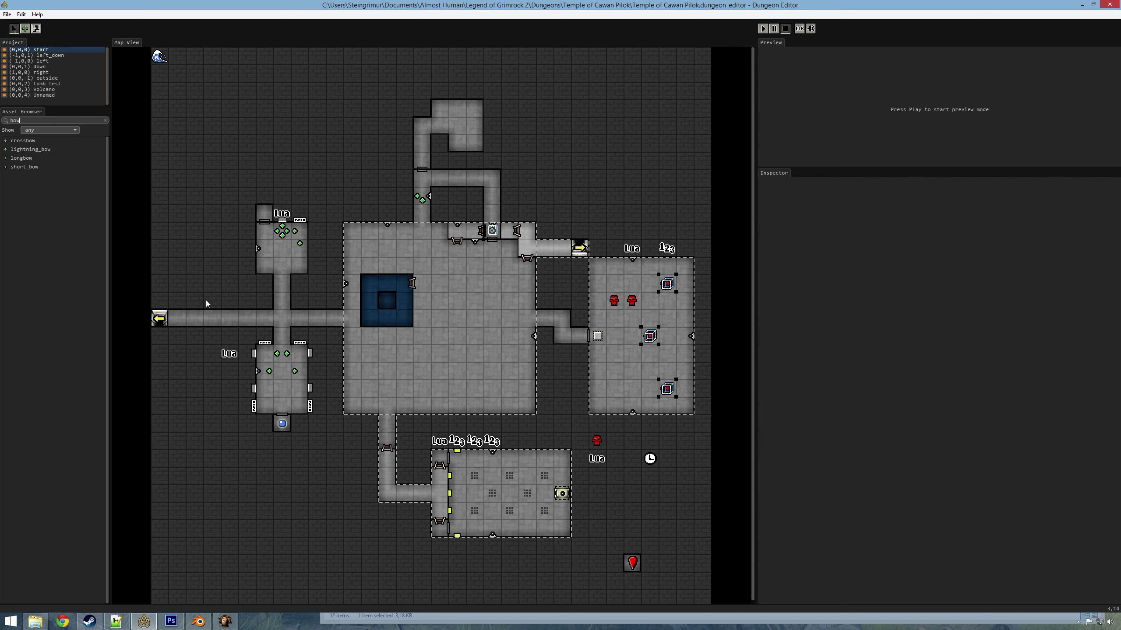
# Search the assets for "ele" and place elemental_bow on the outside level at tile 7,17.
pyautogui.press('BackSpace')
pyautogui.press('BackSpace')
pyautogui.press('BackSpace')
pyautogui.write('ele')
pyautogui.click(44, 159)
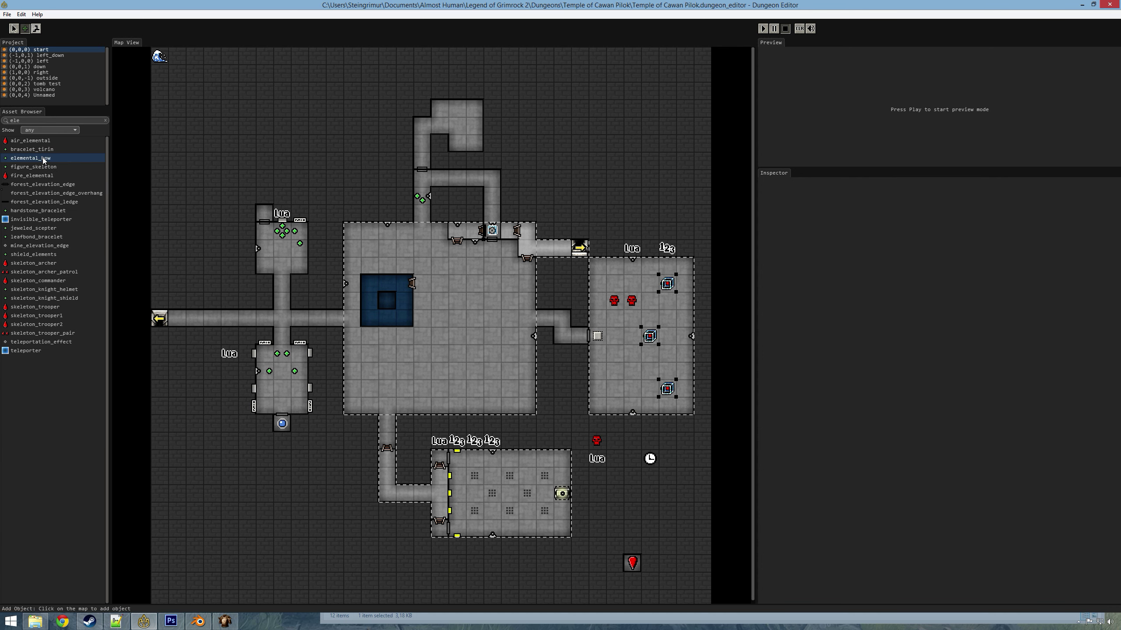
pyautogui.click(46, 78)
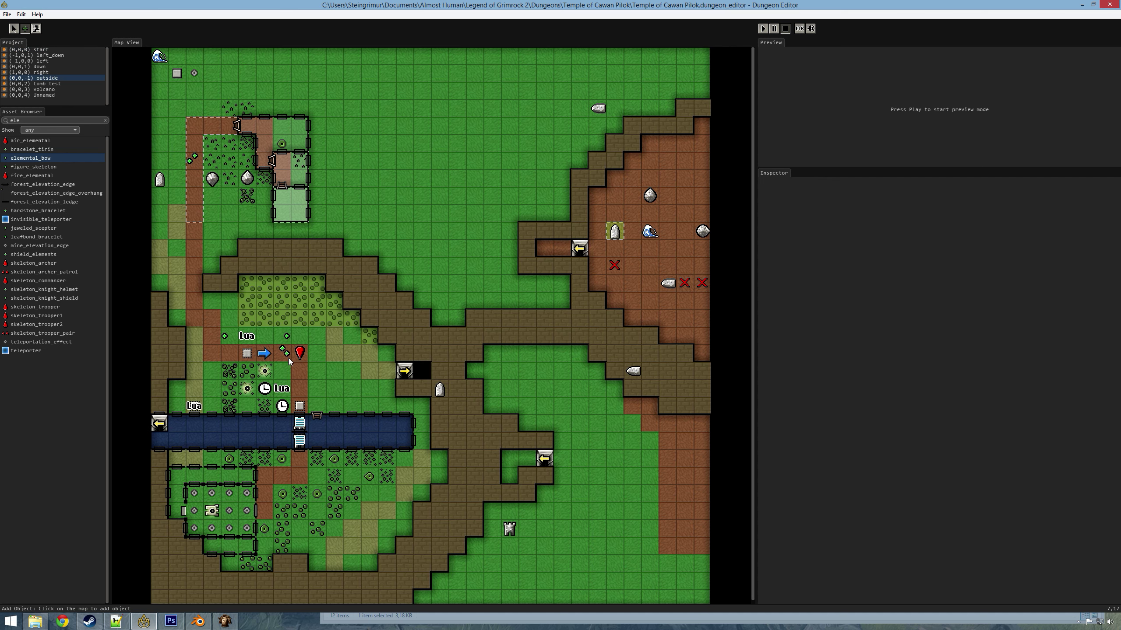
# Delete the red monster marker beside the bows on the outside level.
pyautogui.click(13, 29)
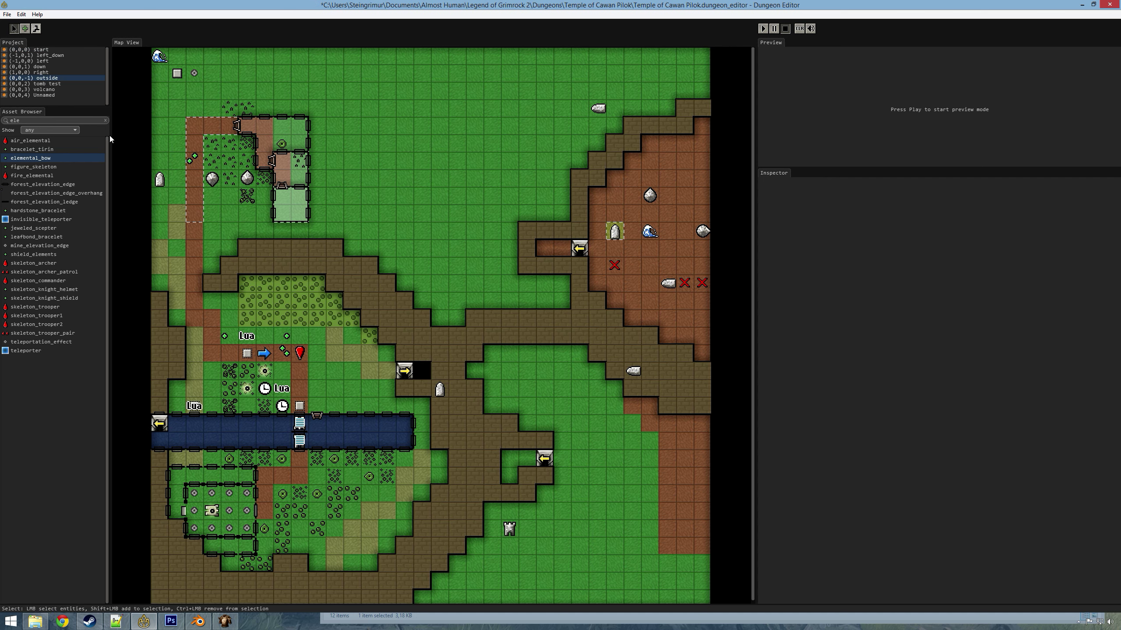
pyautogui.click(299, 353)
pyautogui.press('Delete')
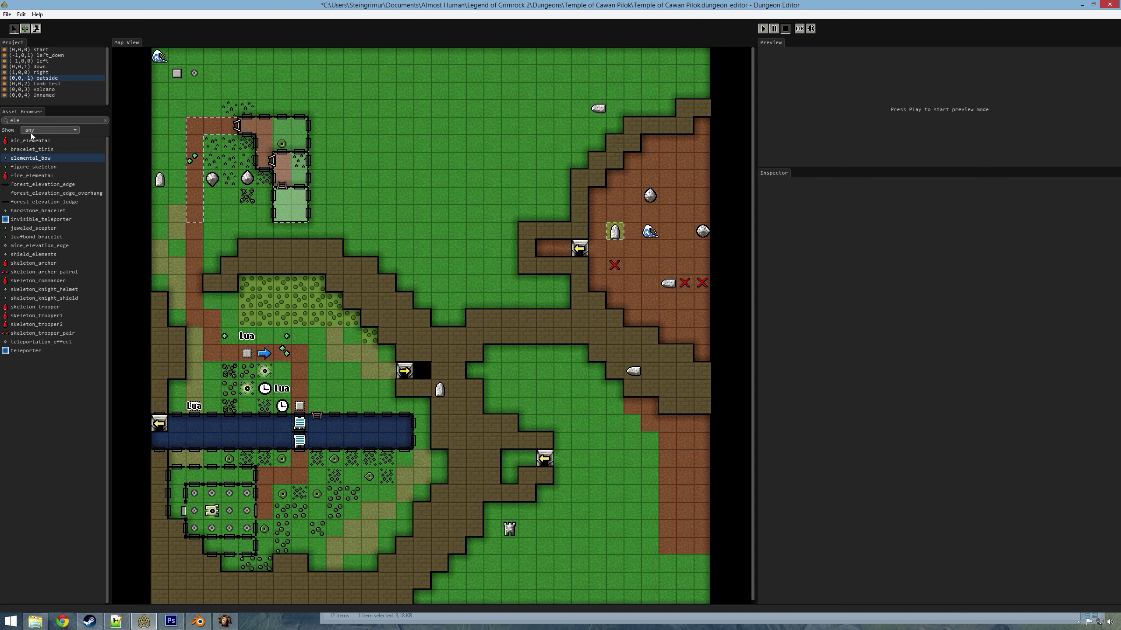
# Search the assets for "mumm" and add a mummy_patrol on the grass north of the river on the outside level.
pyautogui.write('mumm')
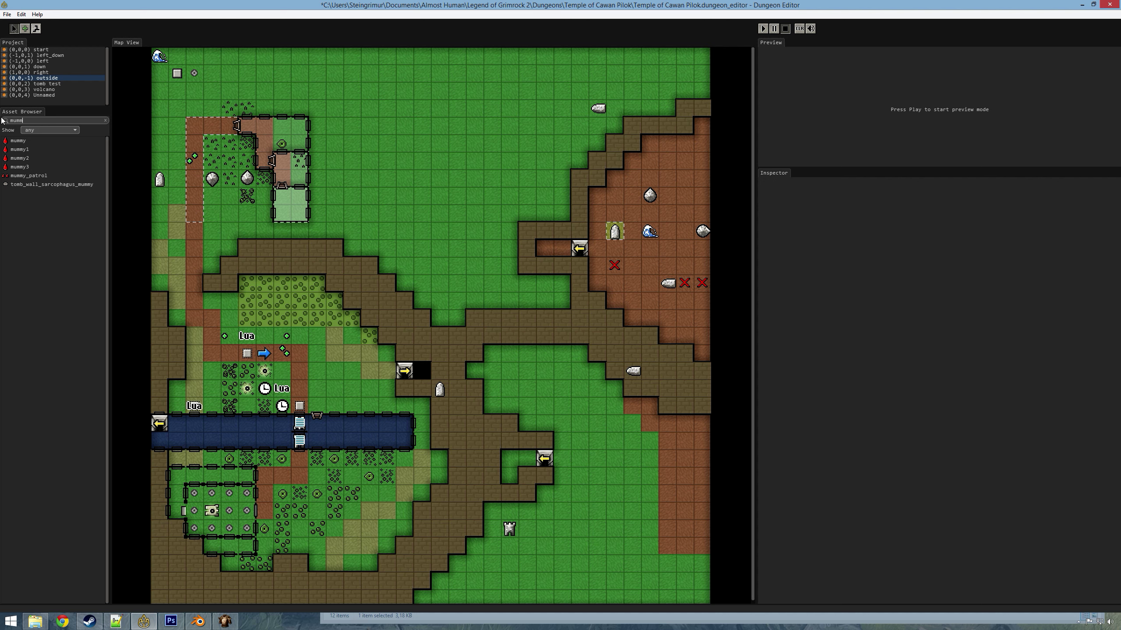
pyautogui.click(26, 176)
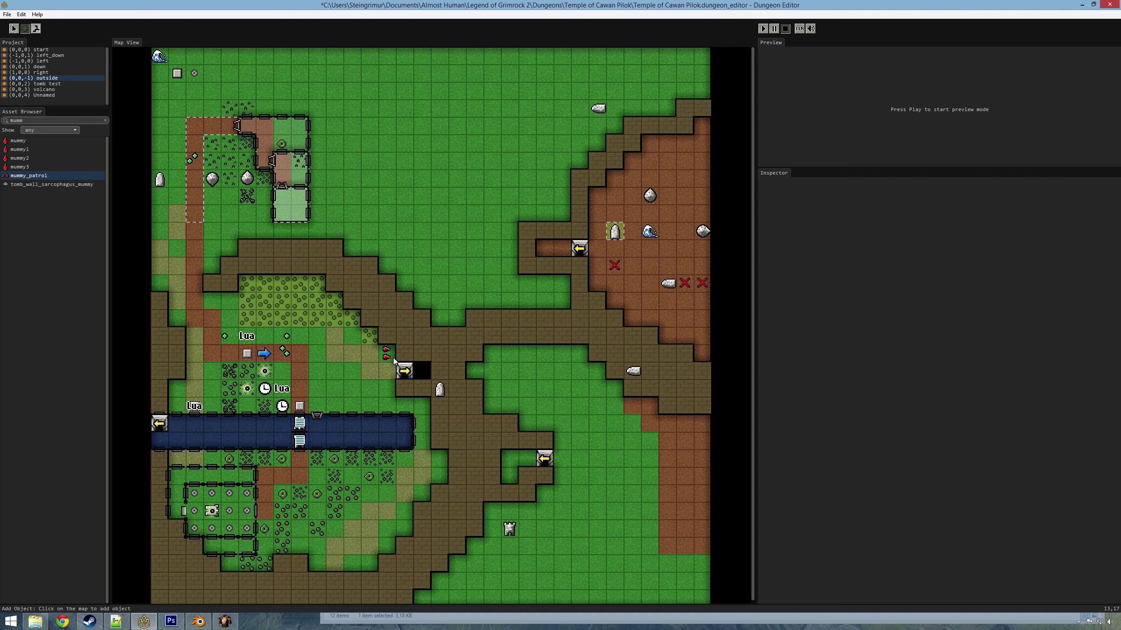
pyautogui.click(387, 410)
# Start the preview in full screen, throw the Heartseeker aside and pick up the Bow of the Elements.
pyautogui.click(763, 29)
pyautogui.press('f')
pyautogui.click(506, 452)
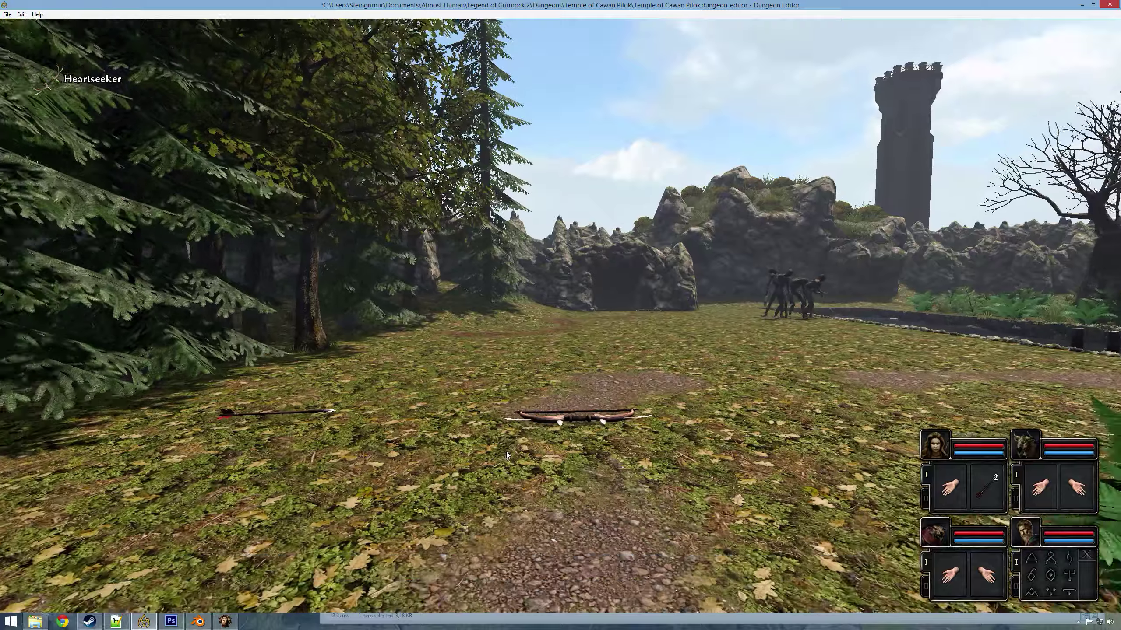
pyautogui.press('w')
pyautogui.click(587, 345)
pyautogui.click(586, 565)
pyautogui.press('s')
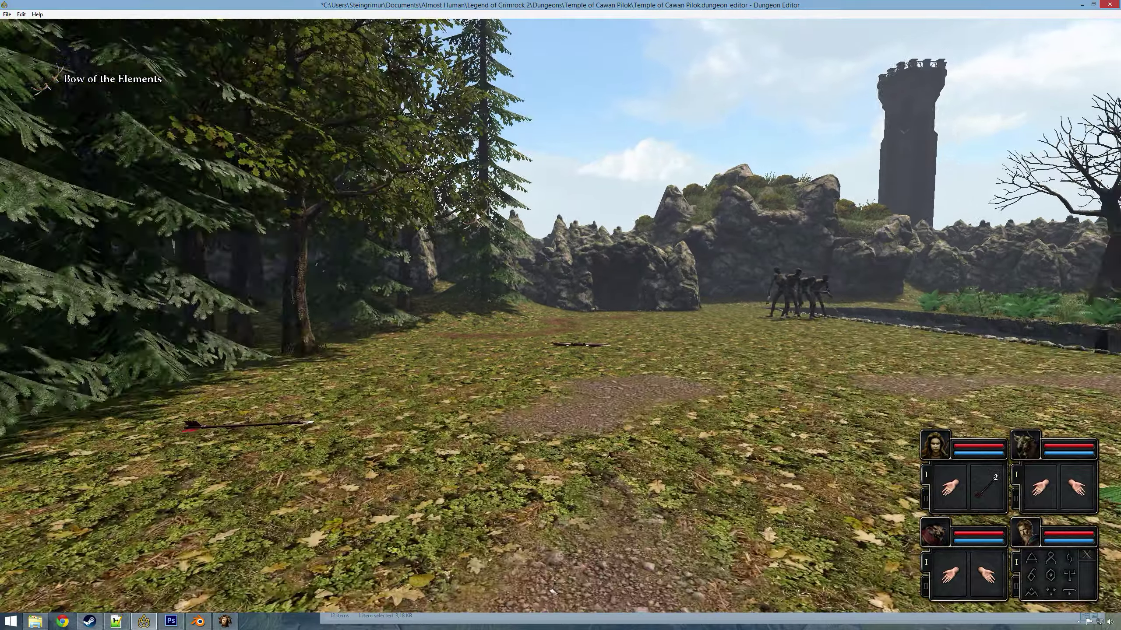
# Check the Bow of the Elements in the first champion's inventory, then equip it and clear the champion's other hand.
pyautogui.press('1')
pyautogui.click(892, 272)
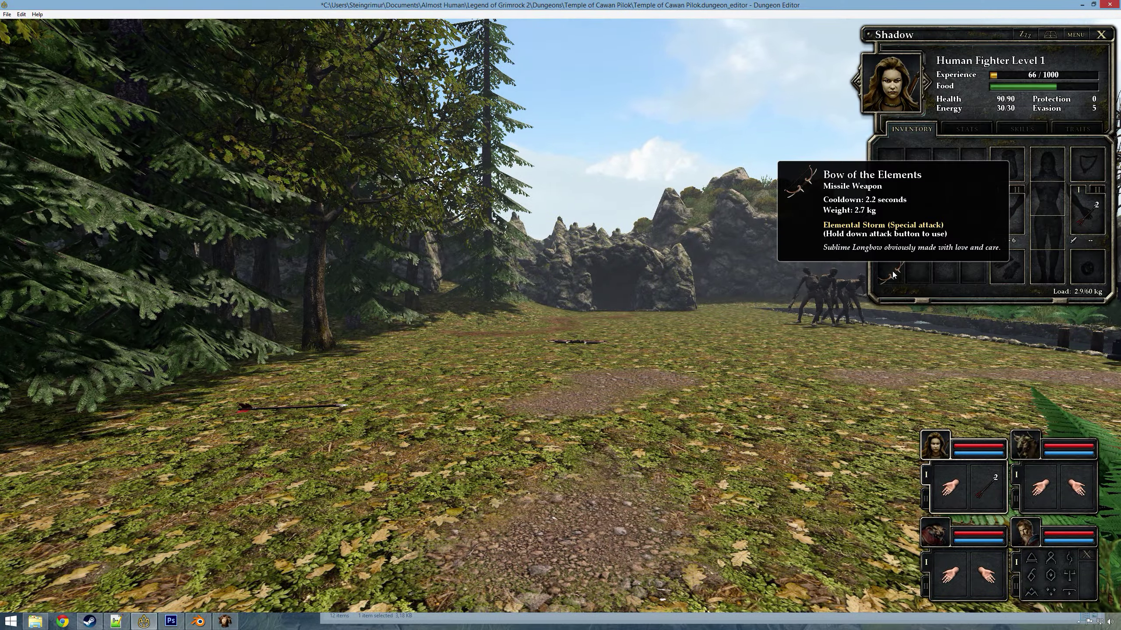
pyautogui.press('e')
pyautogui.press('a')
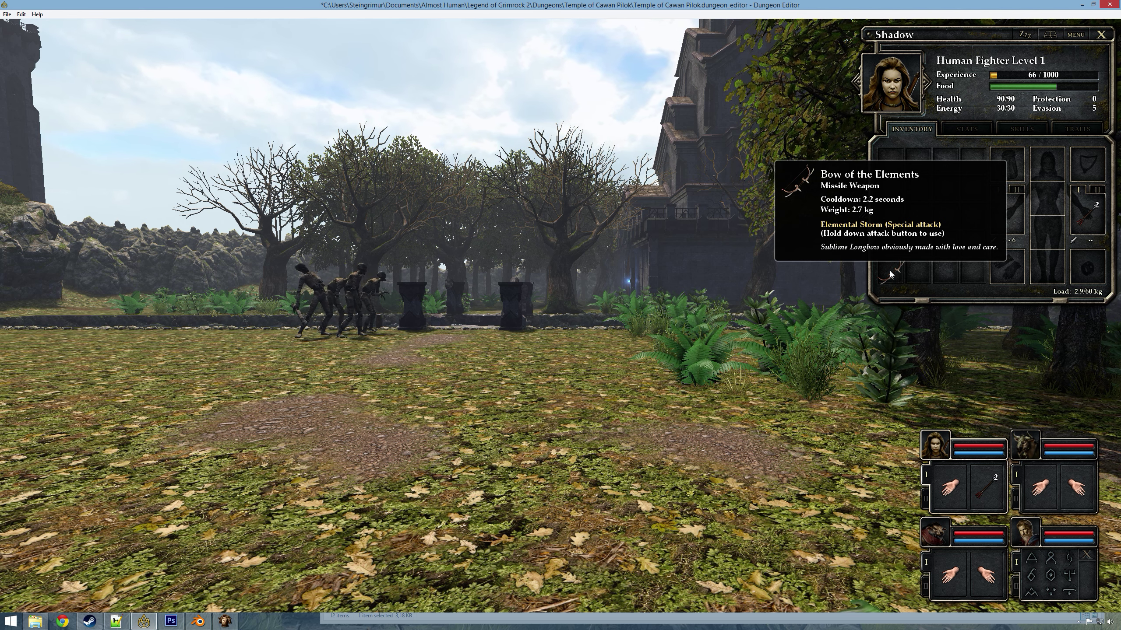
pyautogui.click(890, 271)
pyautogui.click(952, 495)
pyautogui.click(986, 486)
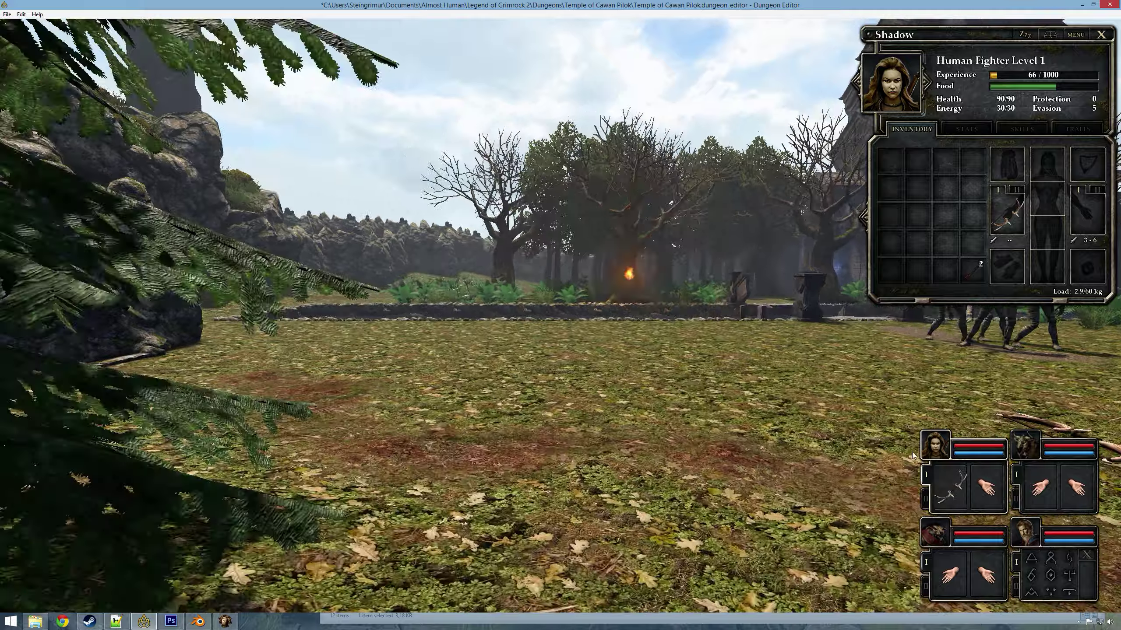
# Close the inventory, line up with the mummy patrol and fire the Bow of the Elements' fireball attack at it.
pyautogui.press('e')
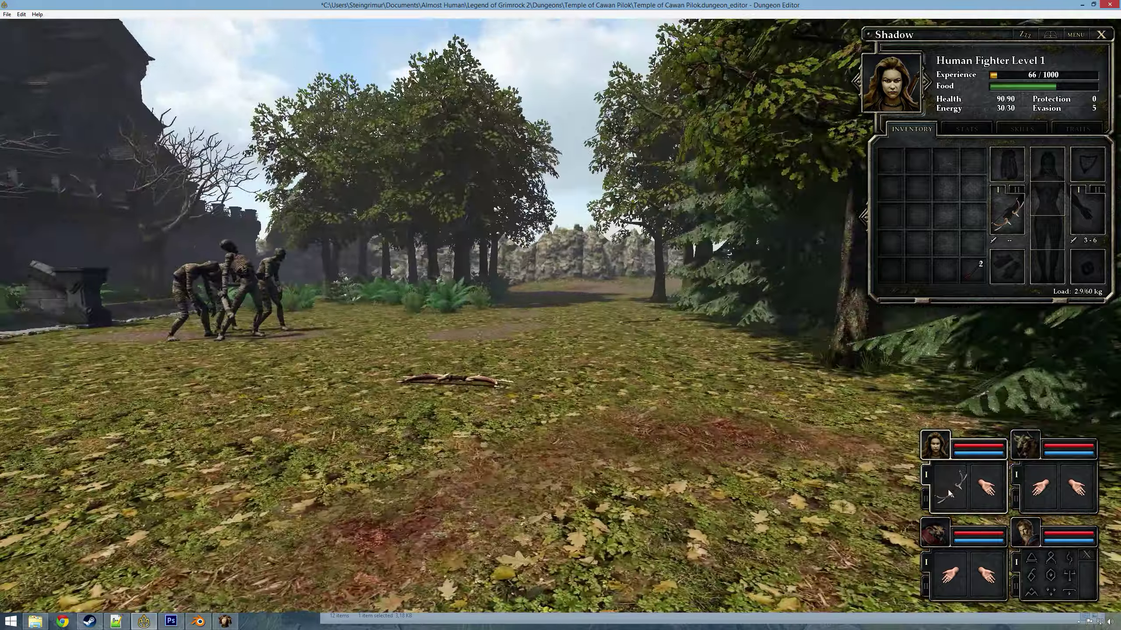
pyautogui.press('Escape')
pyautogui.press('a')
pyautogui.press('a')
pyautogui.rightClick(947, 487)
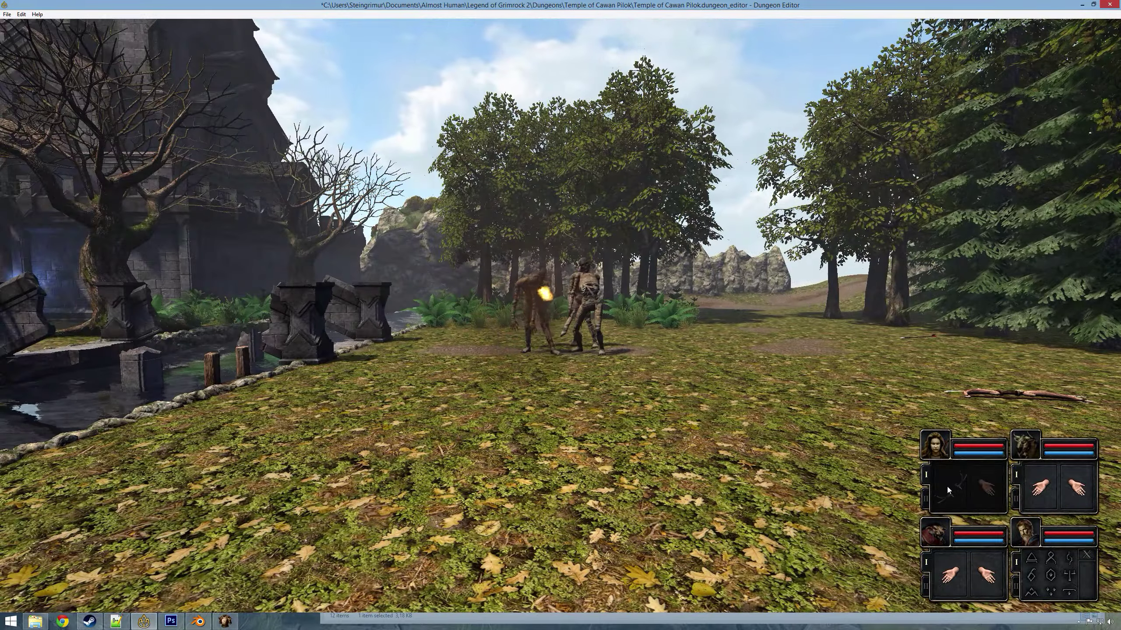
# Reposition the party facing the mummies and unleash the bow's Elemental Storm special attack on them.
pyautogui.press('d')
pyautogui.press('d')
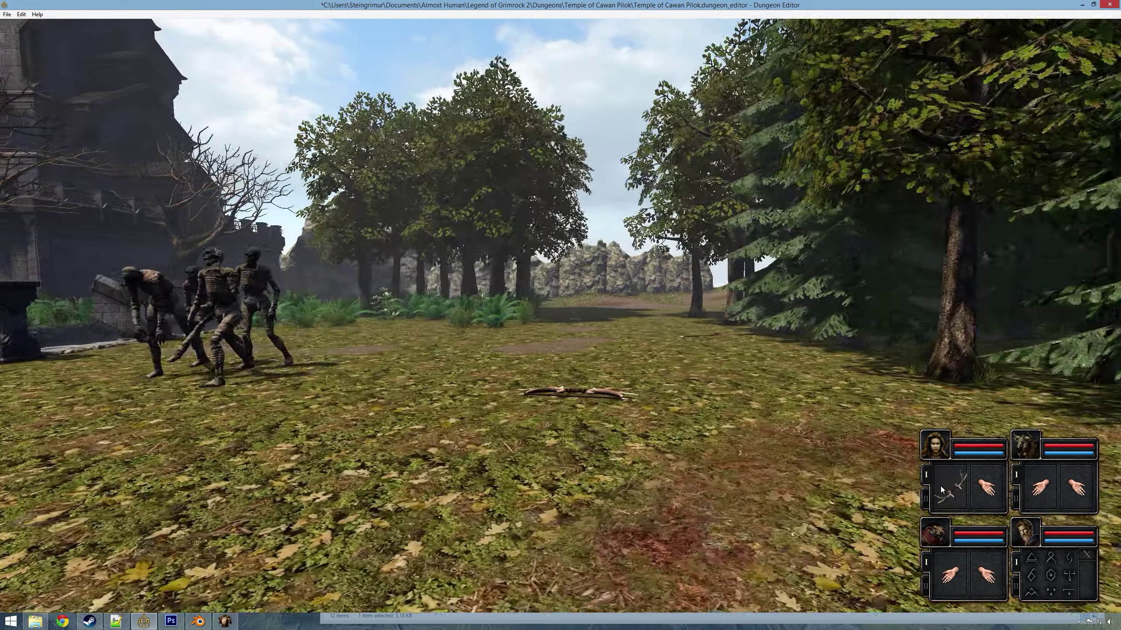
pyautogui.press('q')
pyautogui.press('a')
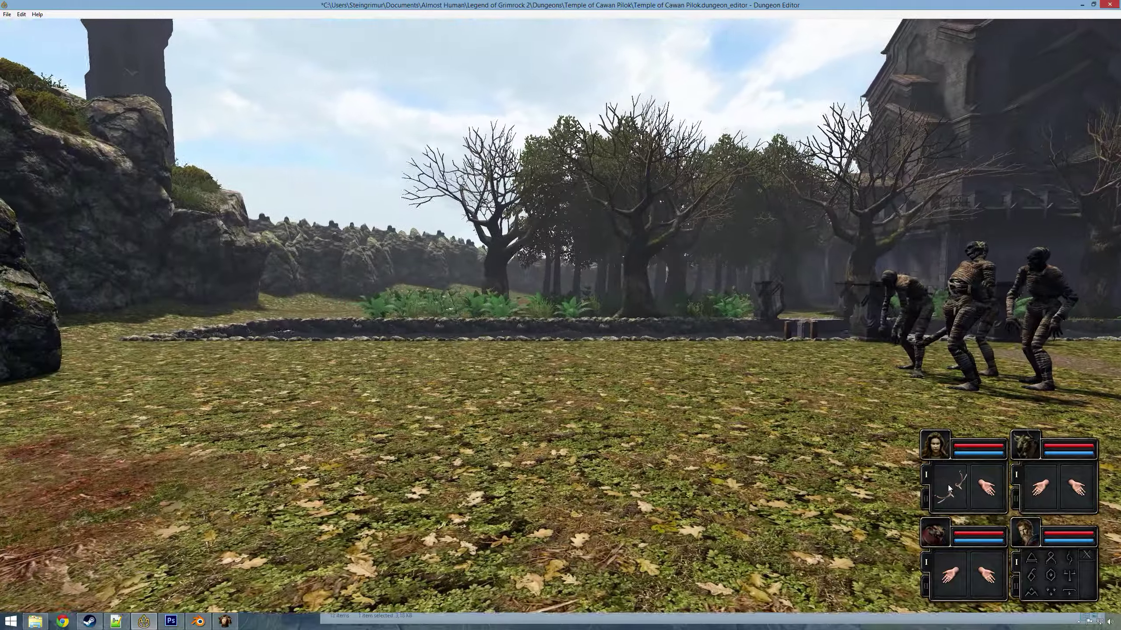
pyautogui.press('e')
pyautogui.press('w')
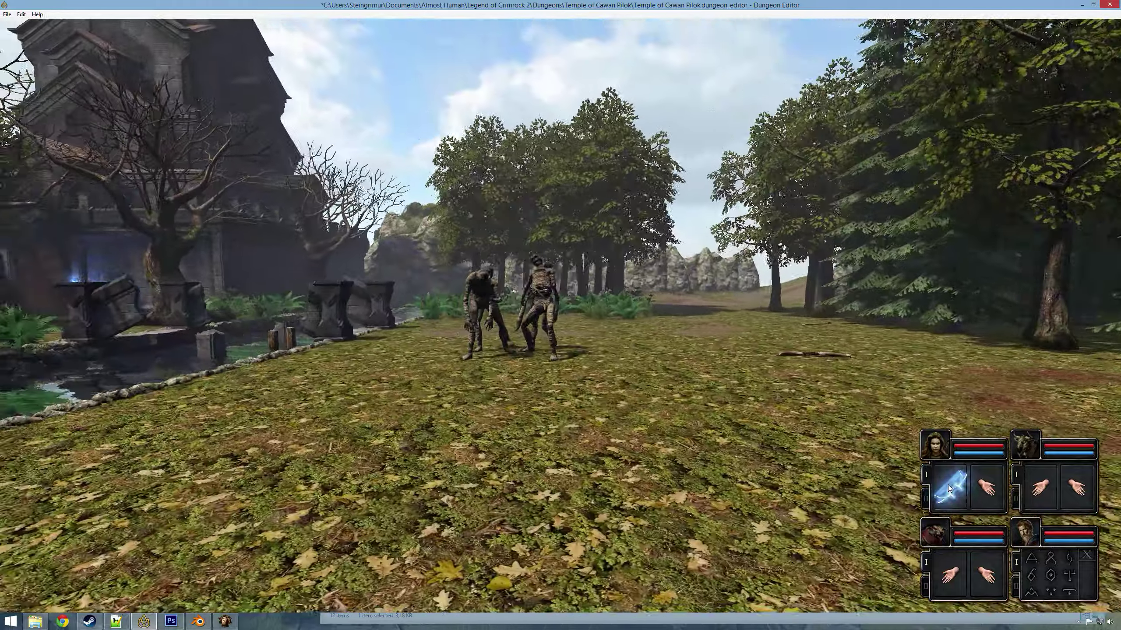
pyautogui.rightClick(950, 488)
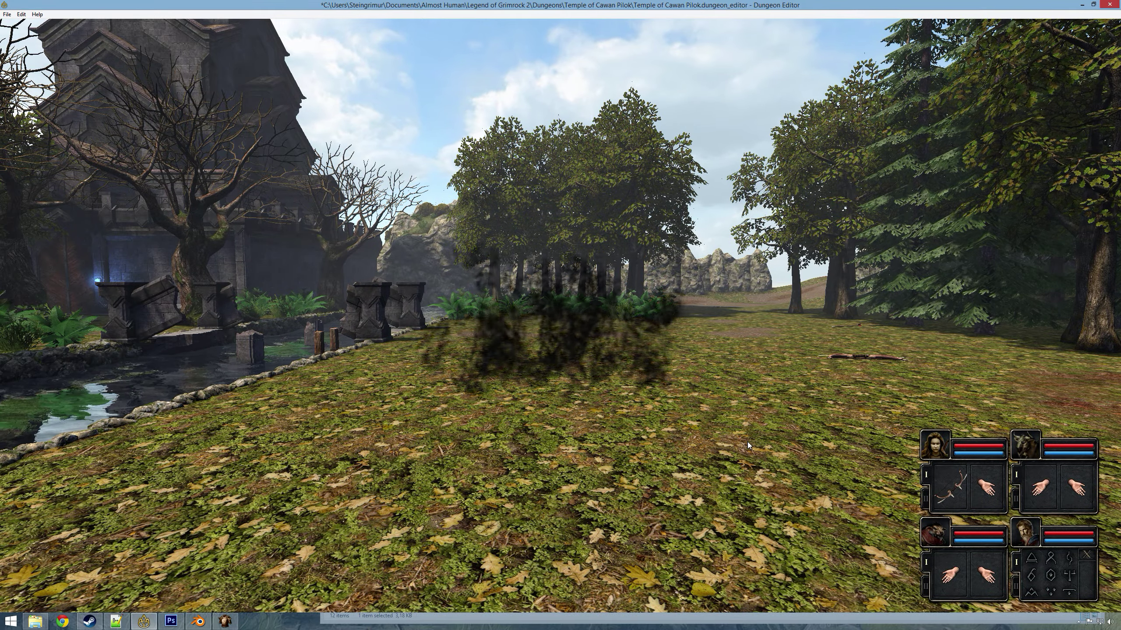
pyautogui.press('w')
pyautogui.press('w')
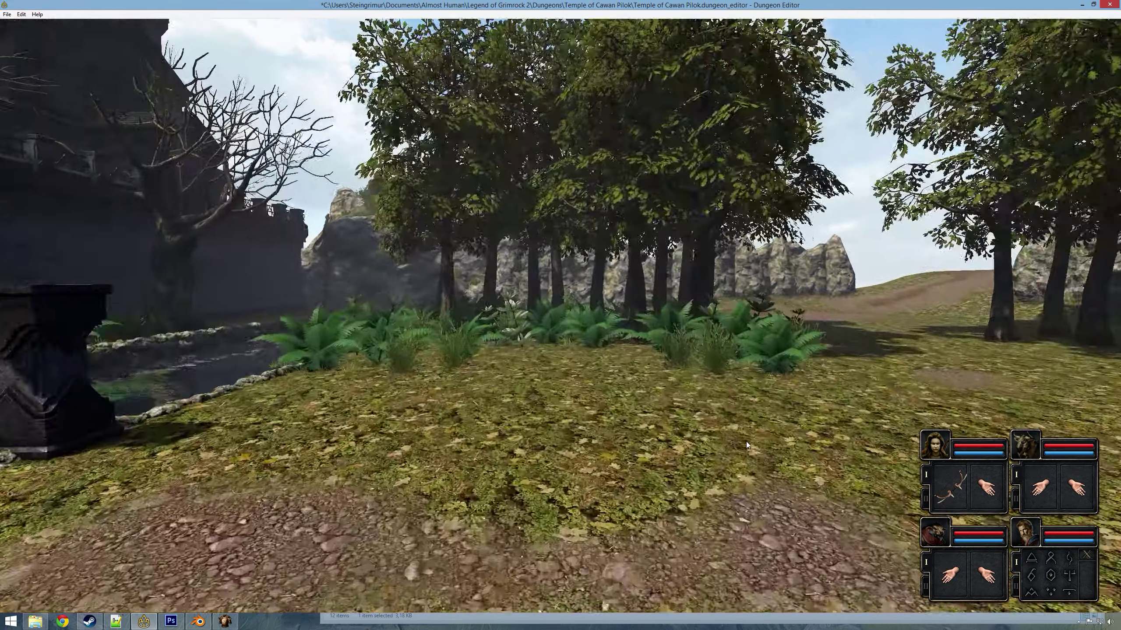
pyautogui.press('e')
pyautogui.press('q')
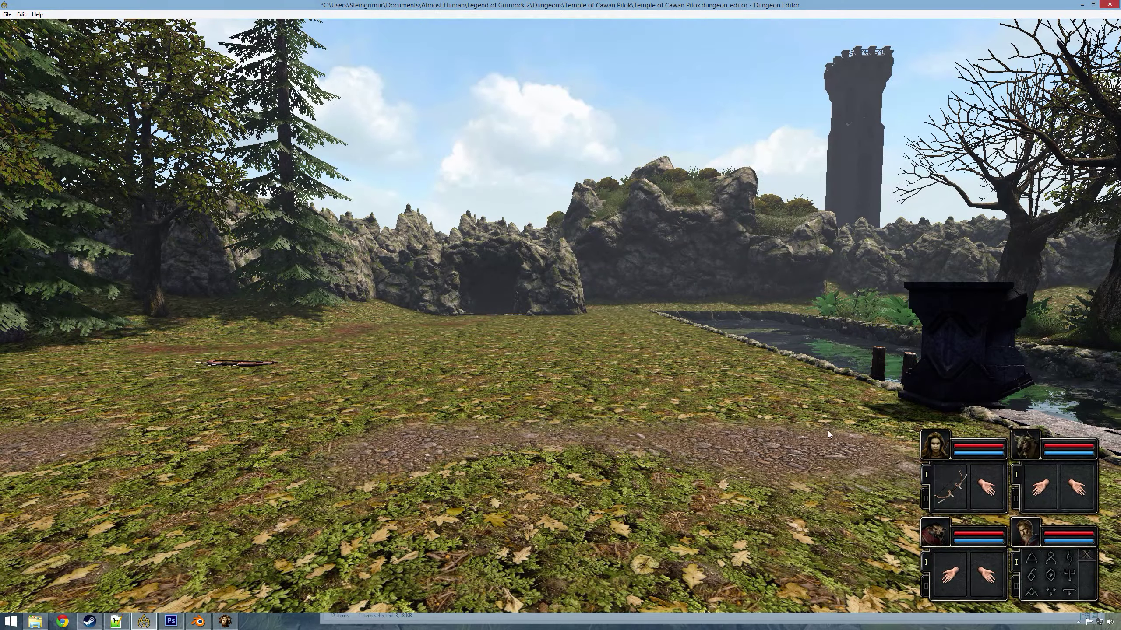
# Fire the Bow of the Elements repeatedly at the distant mummy group, sidestepping to keep it in the line of fire.
pyautogui.rightClick(954, 488)
pyautogui.rightClick(954, 490)
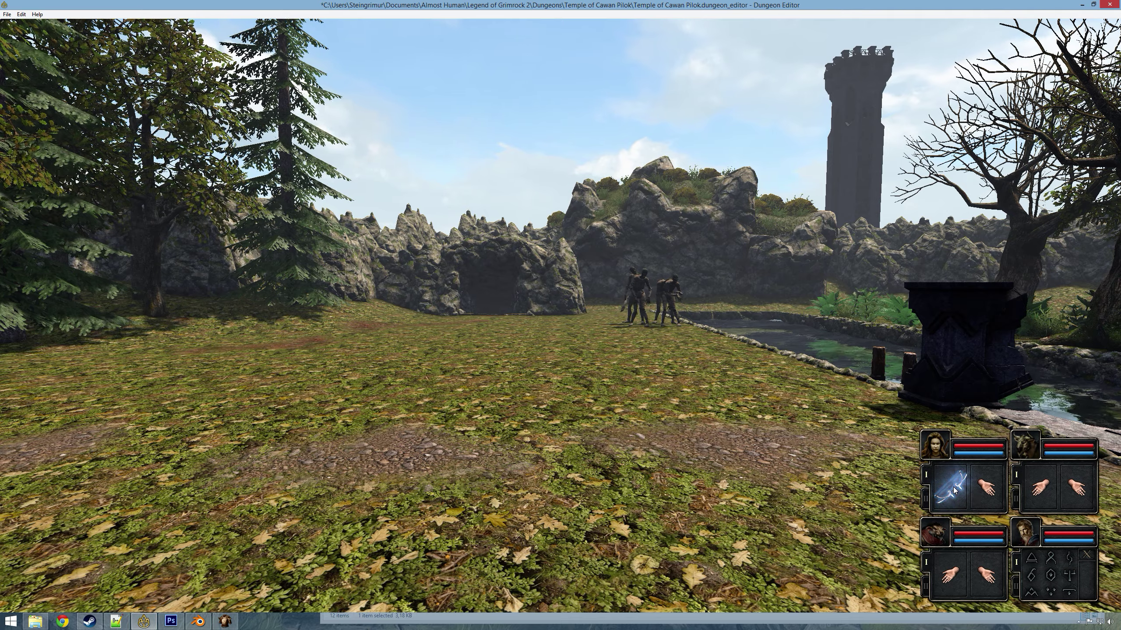
pyautogui.press('a')
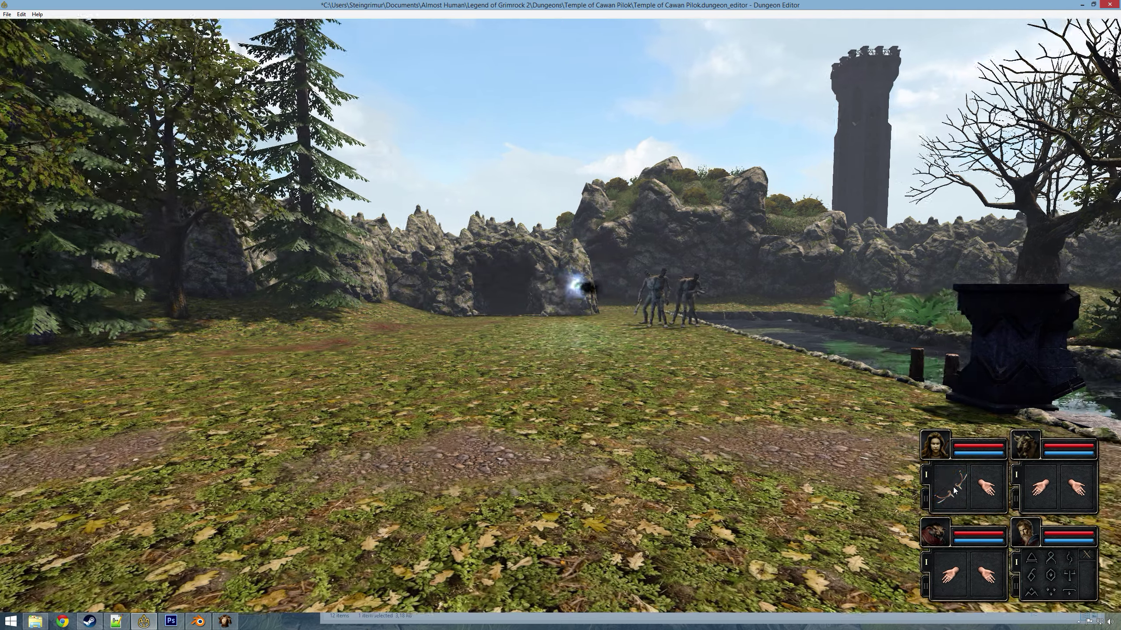
pyautogui.rightClick(954, 490)
pyautogui.press('d')
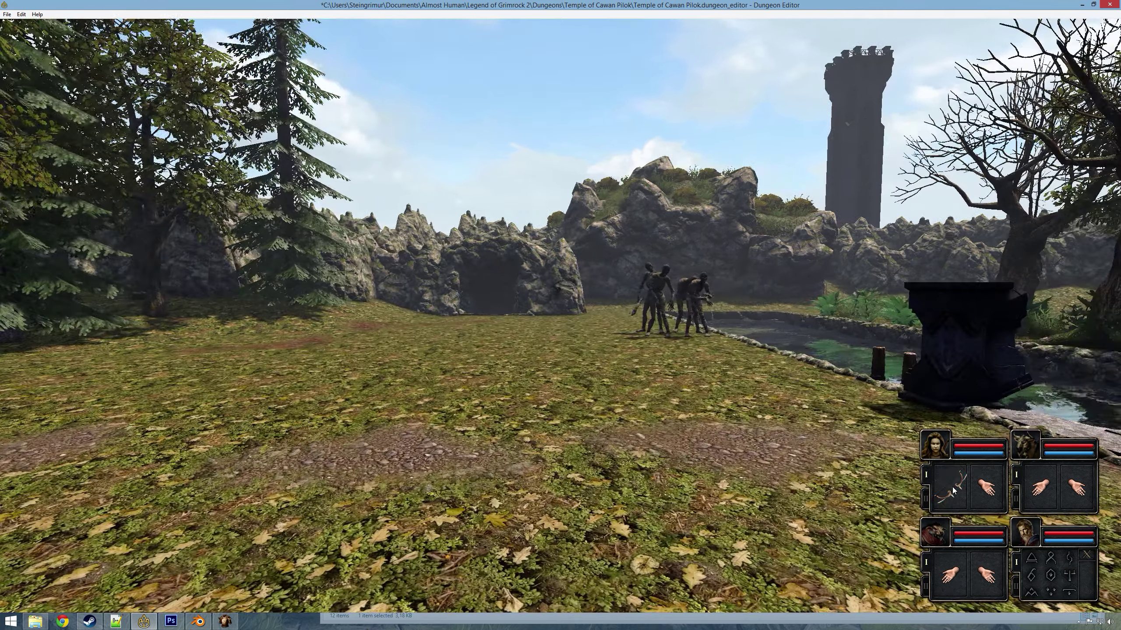
pyautogui.rightClick(954, 490)
pyautogui.press('d')
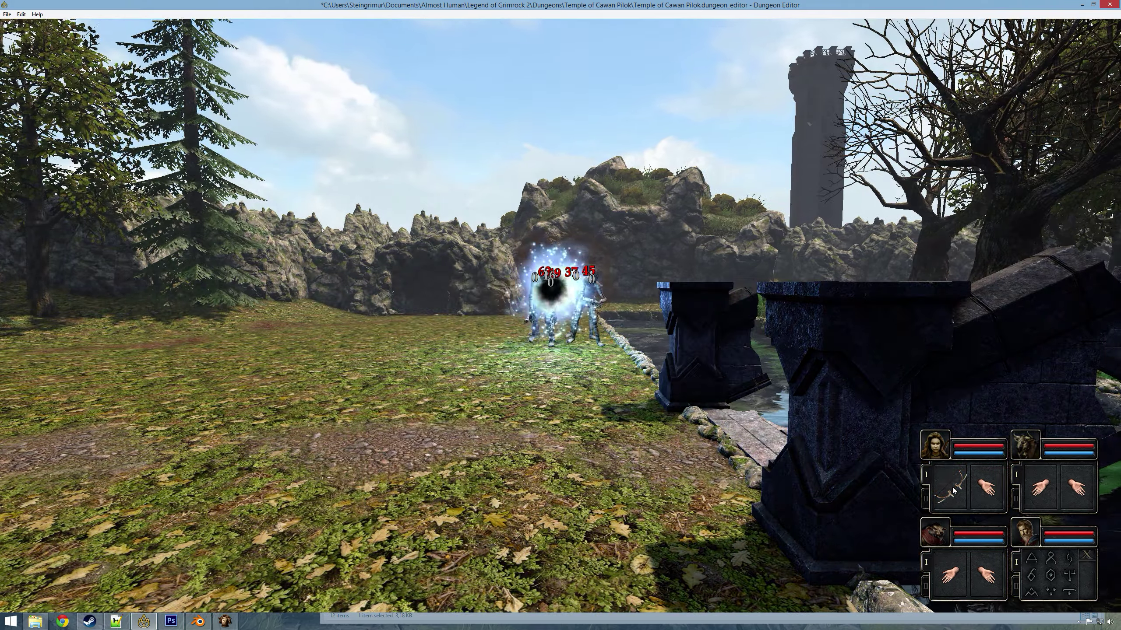
# Finish off the remaining mummies with further Bow of the Elements attacks while strafing back and forth.
pyautogui.press('a')
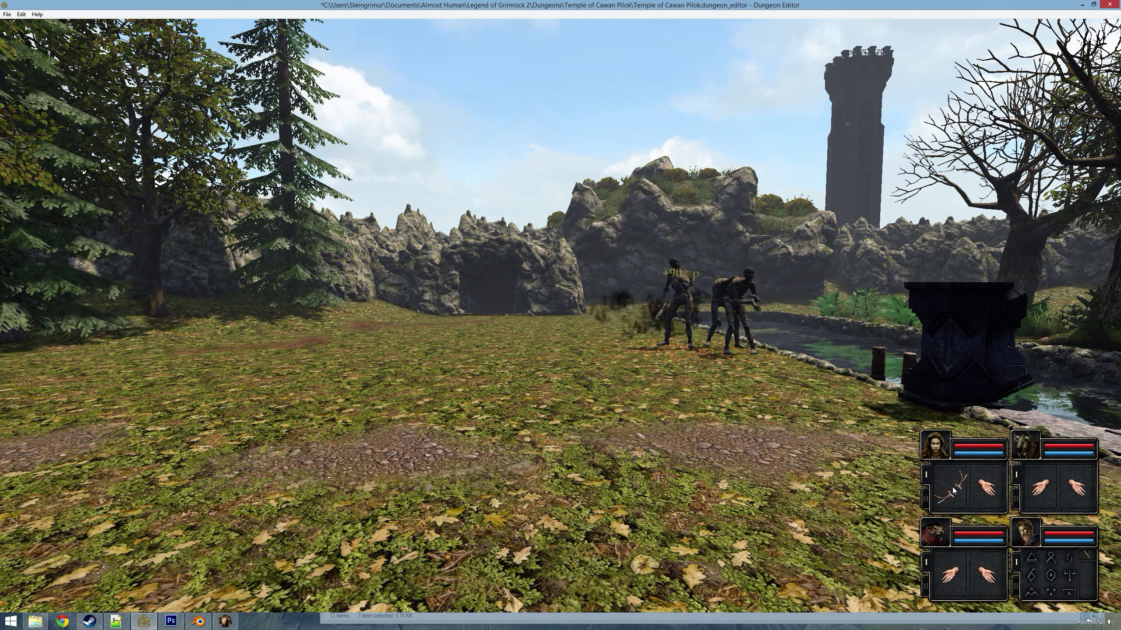
pyautogui.press('d')
pyautogui.rightClick(953, 490)
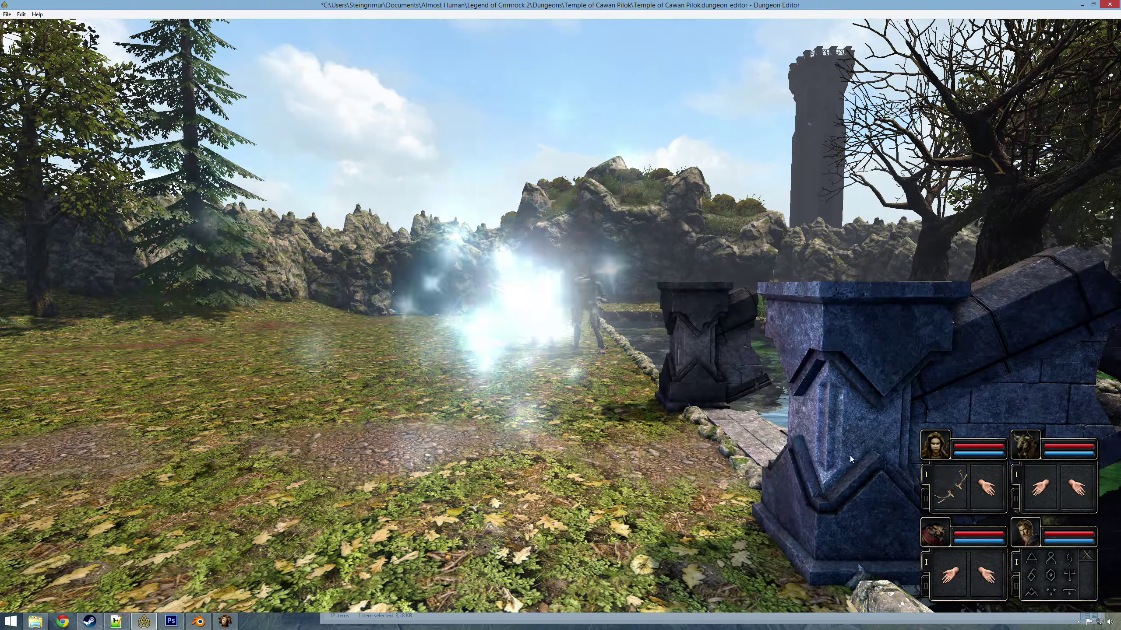
pyautogui.press('a')
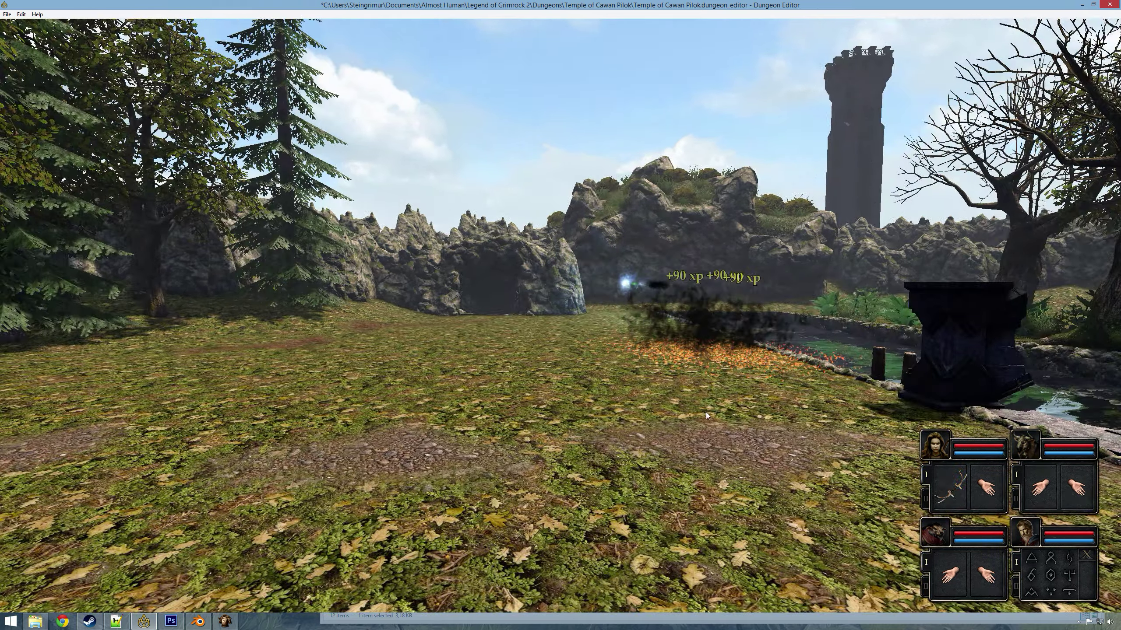
pyautogui.press('d')
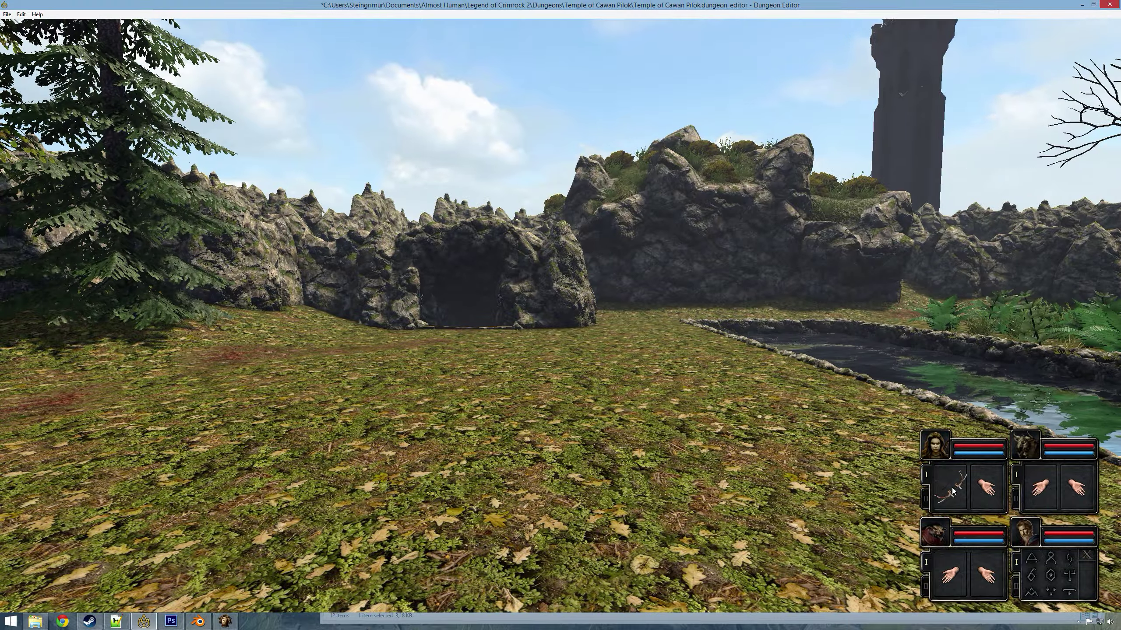
# Turn the party toward the bows on the ground and move the Bow of the Elements from the champion's hand into her inventory.
pyautogui.press('d')
pyautogui.press('a')
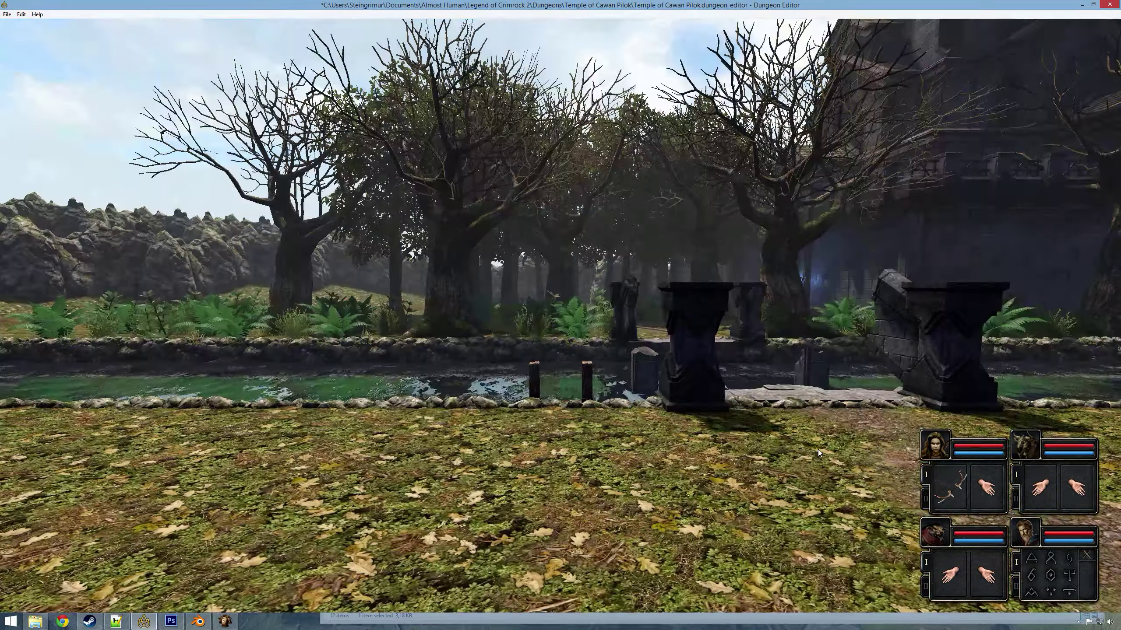
pyautogui.press('s')
pyautogui.press('e')
pyautogui.click(950, 487)
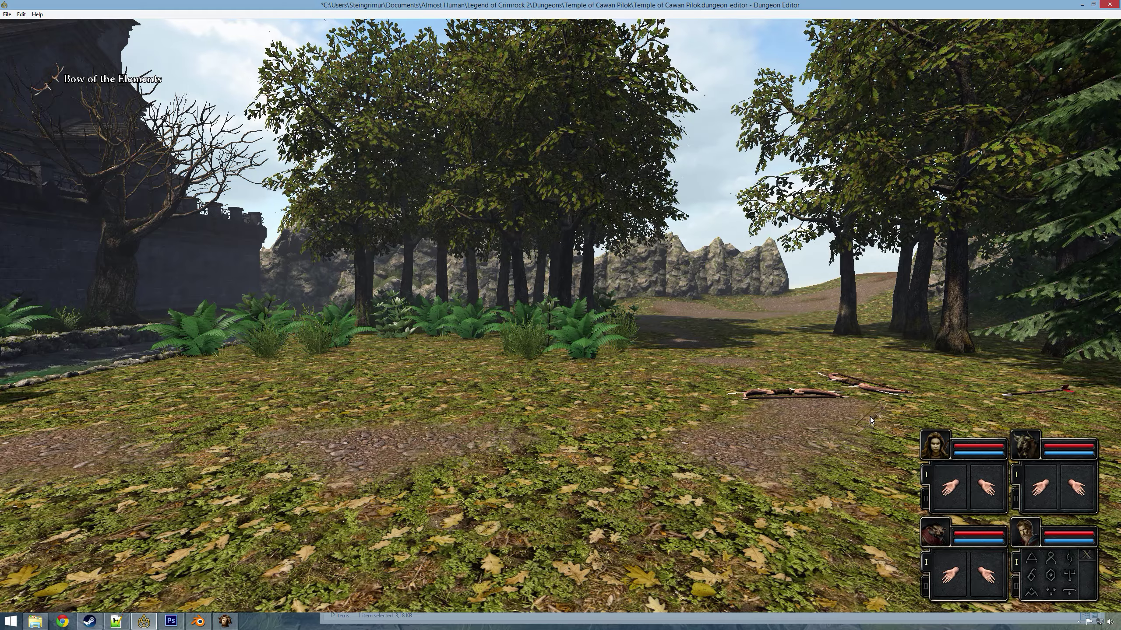
pyautogui.press('i')
pyautogui.click(888, 264)
# Pick up the two bows lying on the ground and store them in empty slots of the first champion's inventory.
pyautogui.press('e')
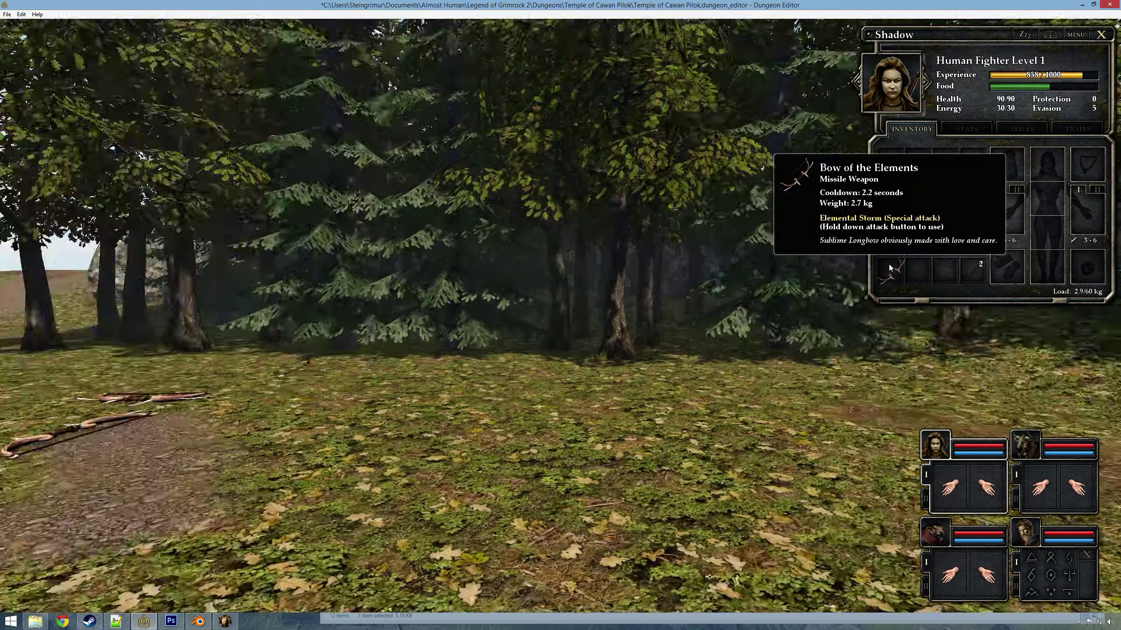
pyautogui.press('q')
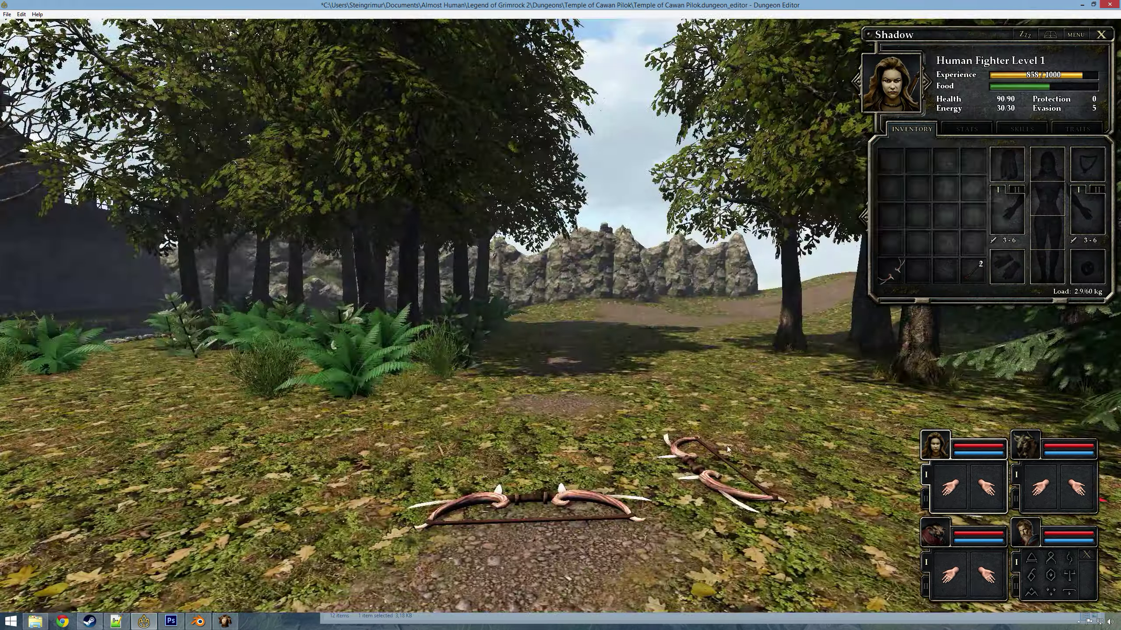
pyautogui.click(593, 496)
pyautogui.click(889, 243)
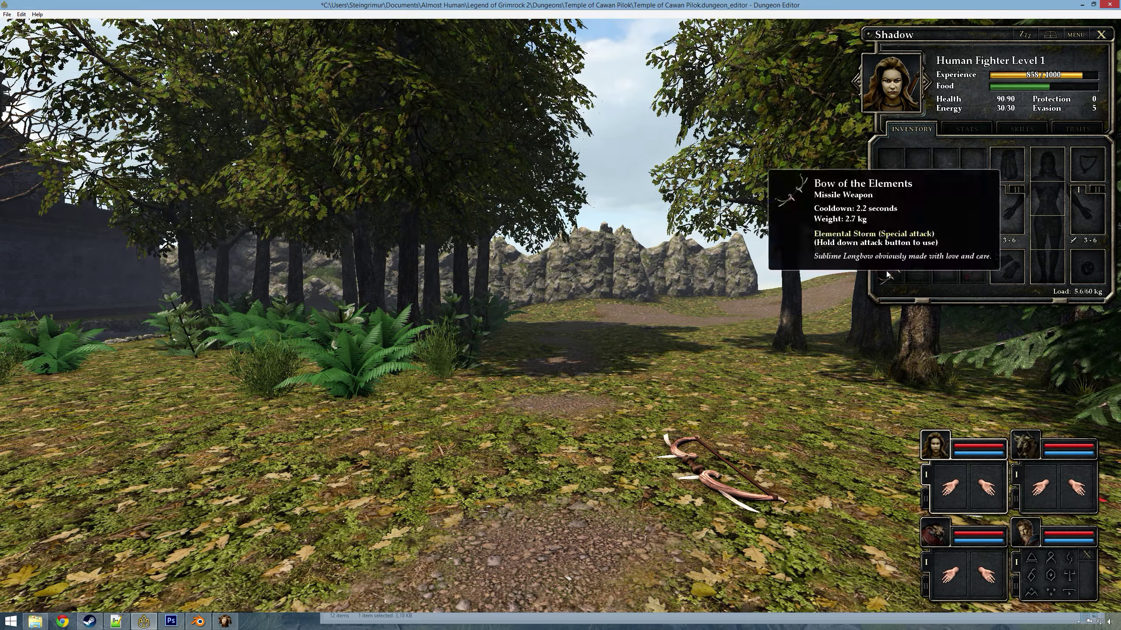
pyautogui.press('w')
pyautogui.press('e')
pyautogui.click(636, 570)
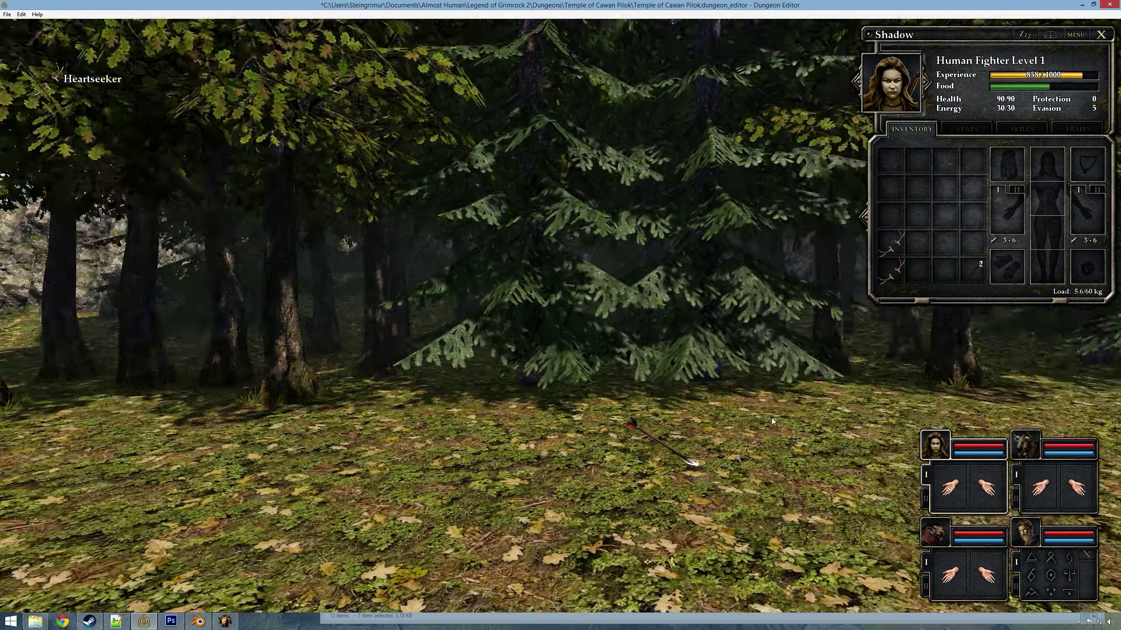
pyautogui.press('e')
pyautogui.press('w')
pyautogui.click(918, 269)
pyautogui.press('w')
pyautogui.press('w')
pyautogui.press('e')
pyautogui.press('e')
pyautogui.press('w')
pyautogui.press('w')
pyautogui.press('e')
pyautogui.press('e')
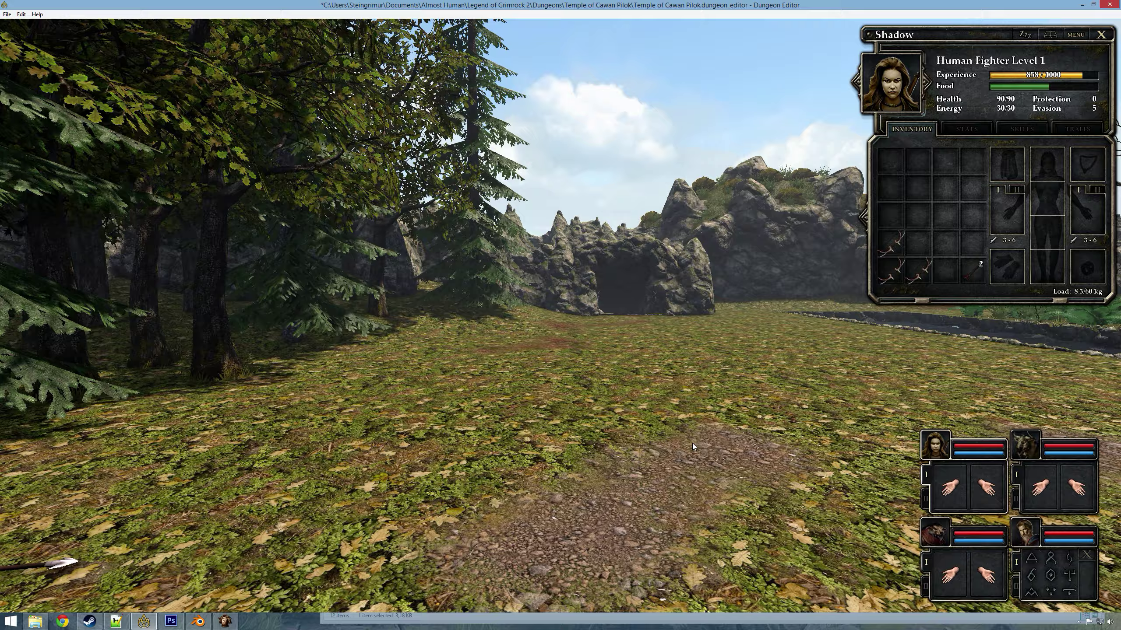
pyautogui.press('q')
pyautogui.press('e')
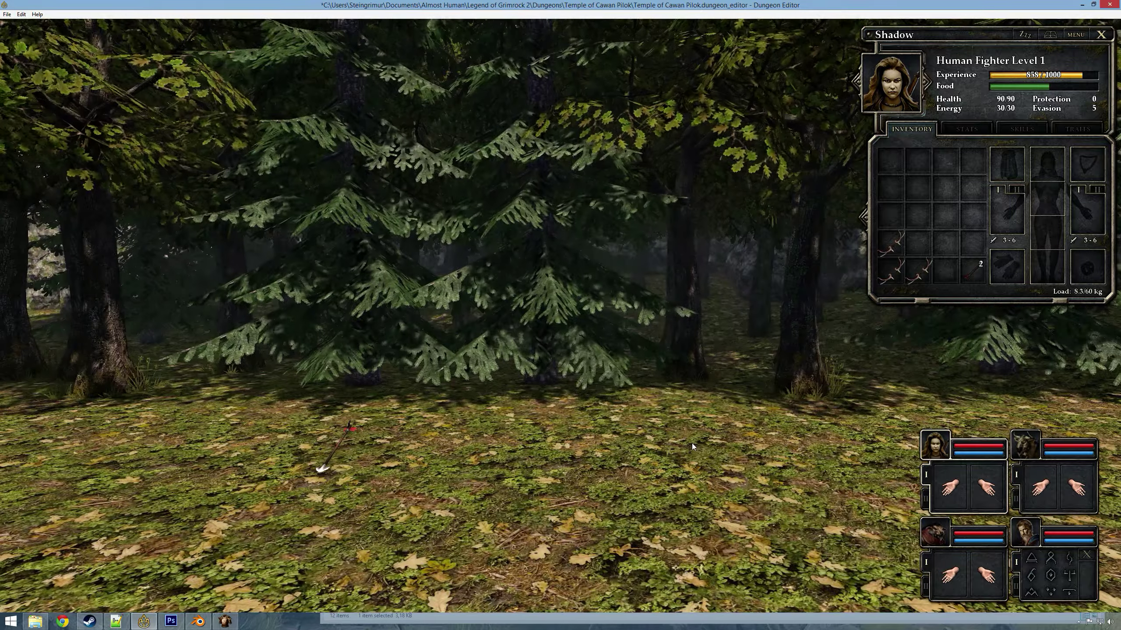
pyautogui.press('w')
pyautogui.press('d')
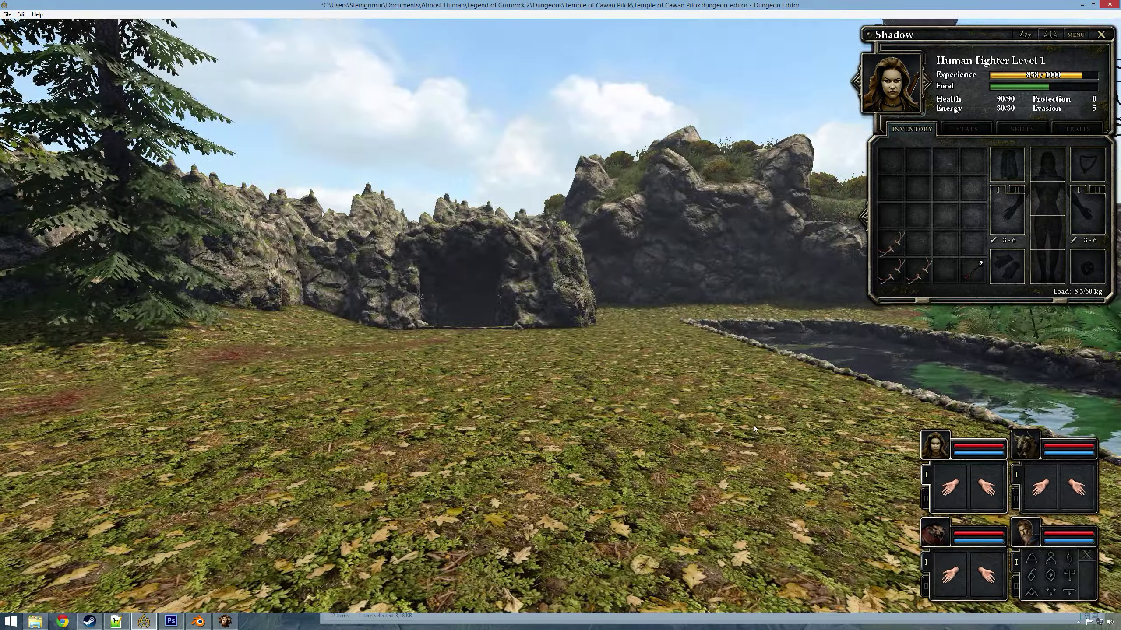
# Switch to Notepad++ and review the heartseeker definition in items.lua, from its item settings to its attack components.
pyautogui.hotkey('alt', 'Tab')
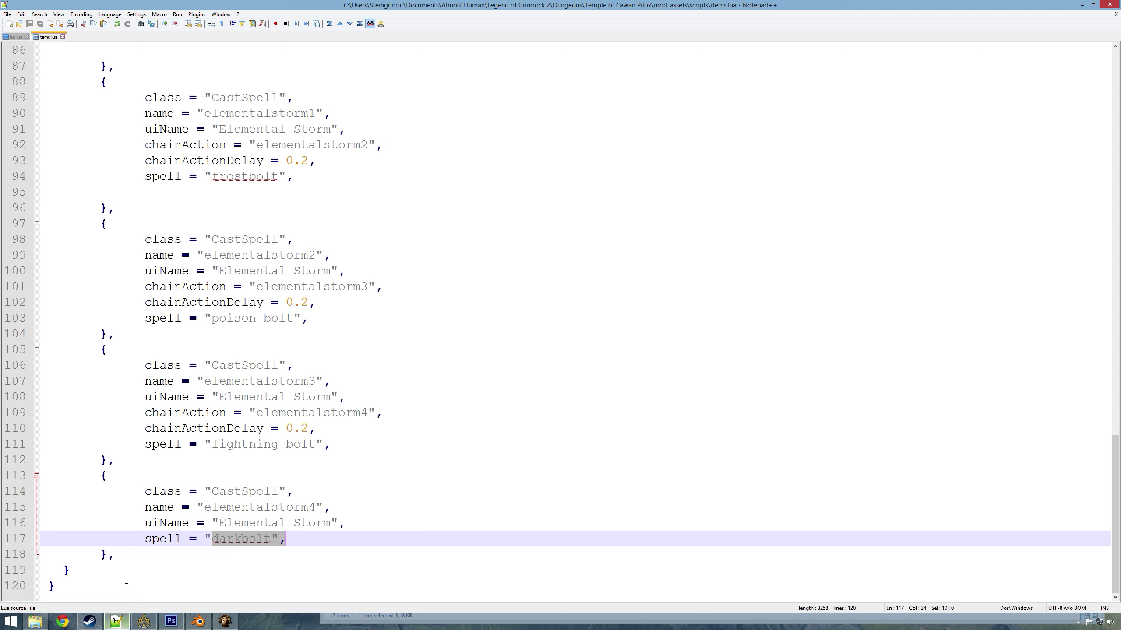
pyautogui.click(466, 467)
pyautogui.scroll(15, 466, 468)
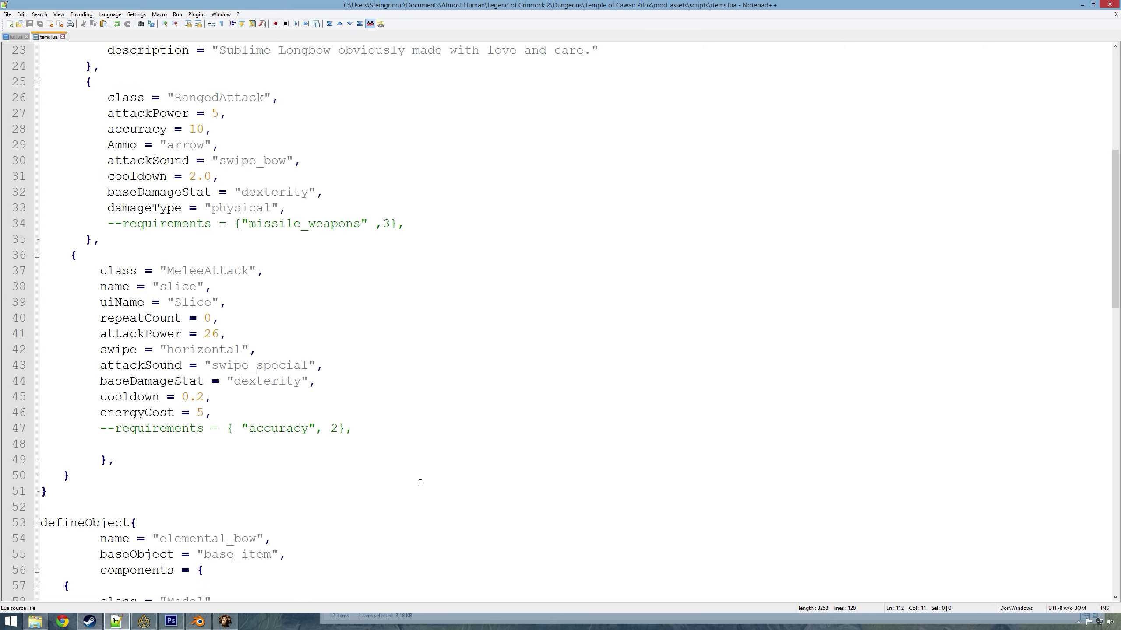
pyautogui.scroll(13, 216, 332)
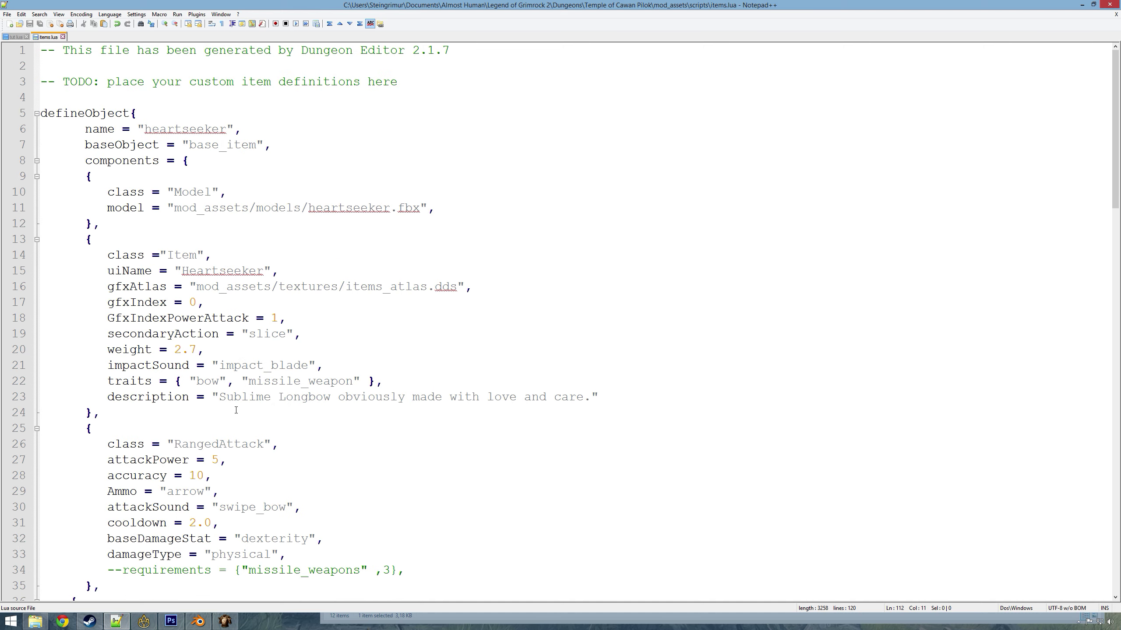
pyautogui.scroll(-3, 236, 410)
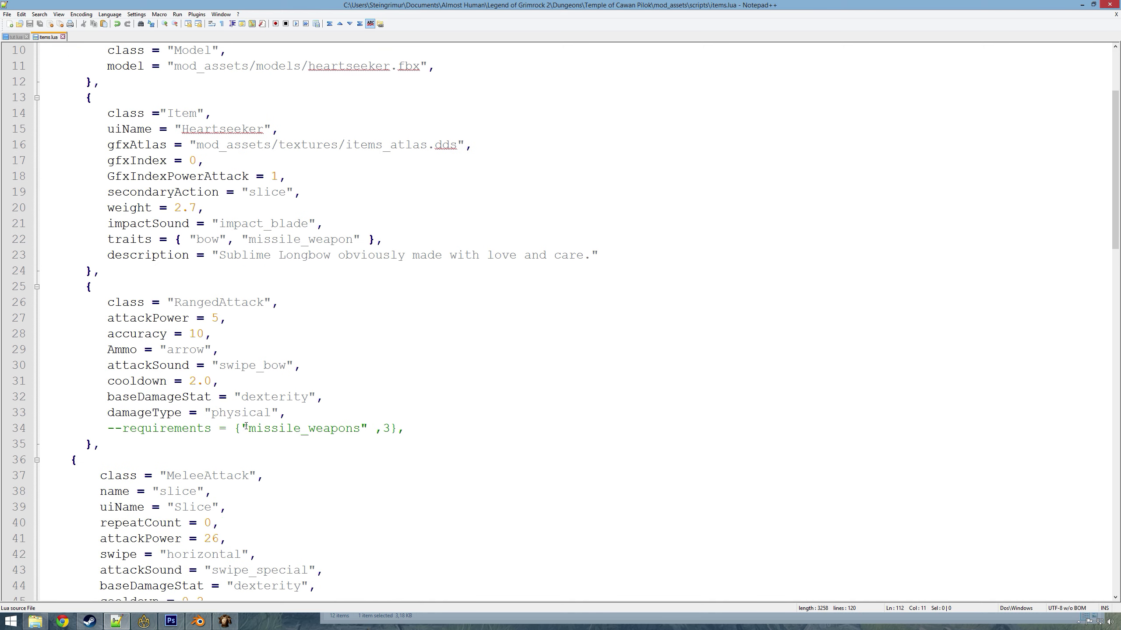
pyautogui.scroll(-1, 245, 426)
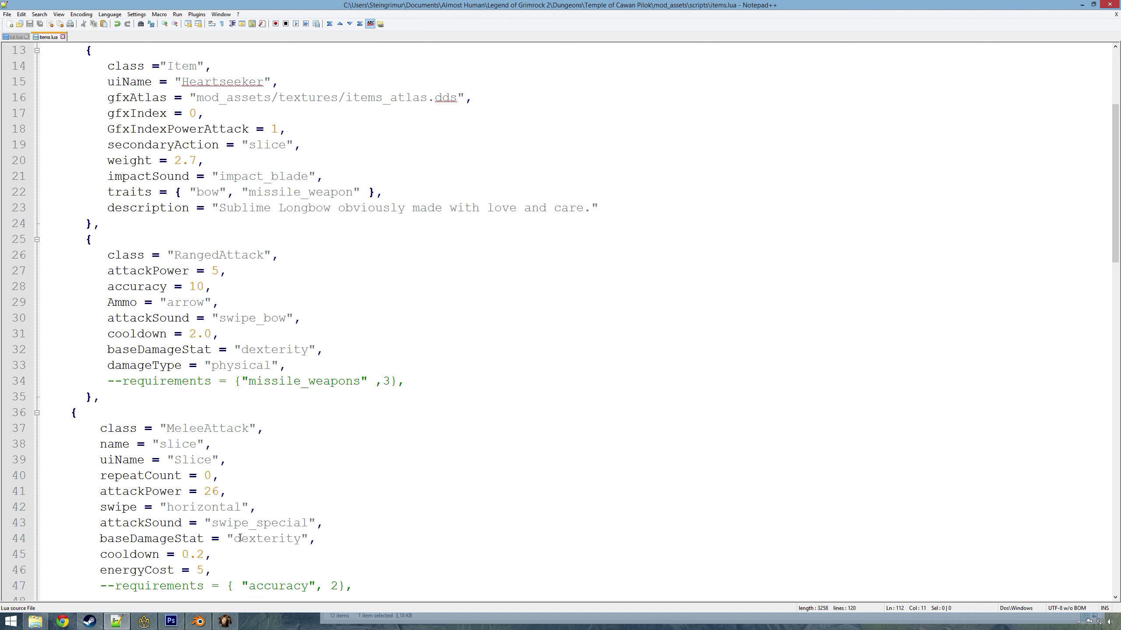
# Switch to Photoshop and view the whole items_atlas.dds icon grid at 200%.
pyautogui.click(199, 622)
pyautogui.click(171, 621)
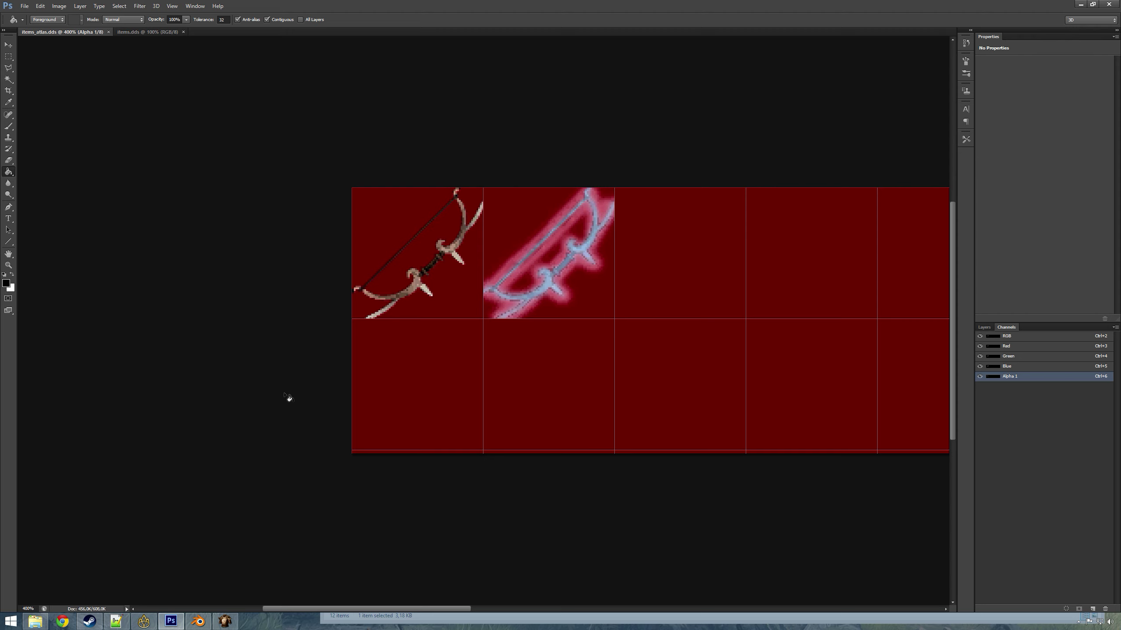
pyautogui.hotkey('ctrl', '-')
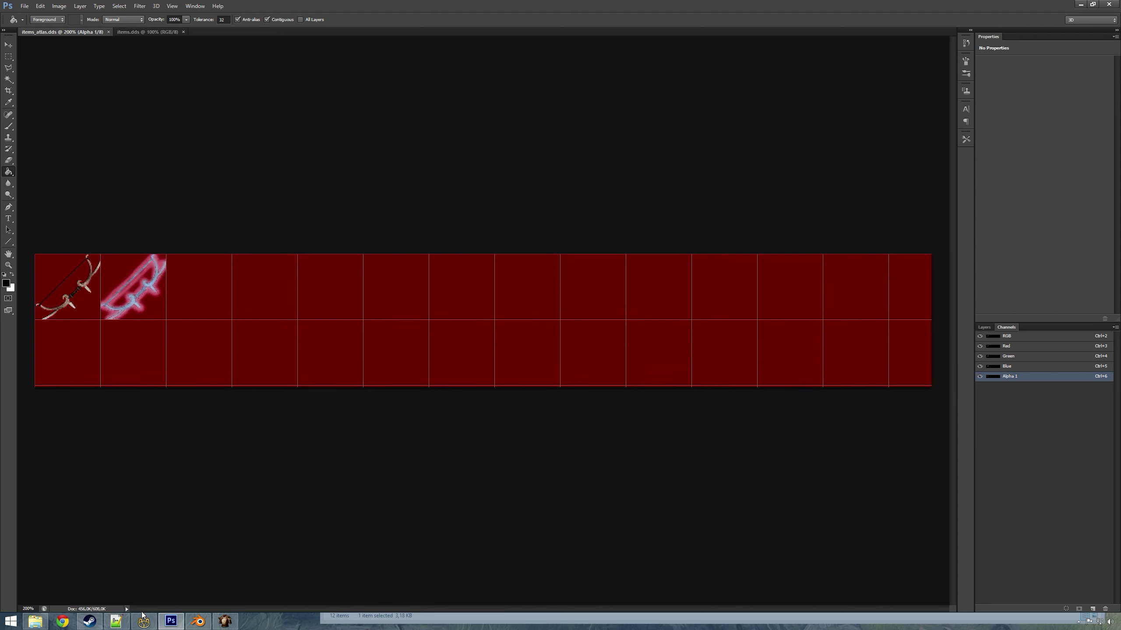
# Return to items.lua in Notepad++ and compare the heartseeker and elemental_bow definitions.
pyautogui.click(123, 619)
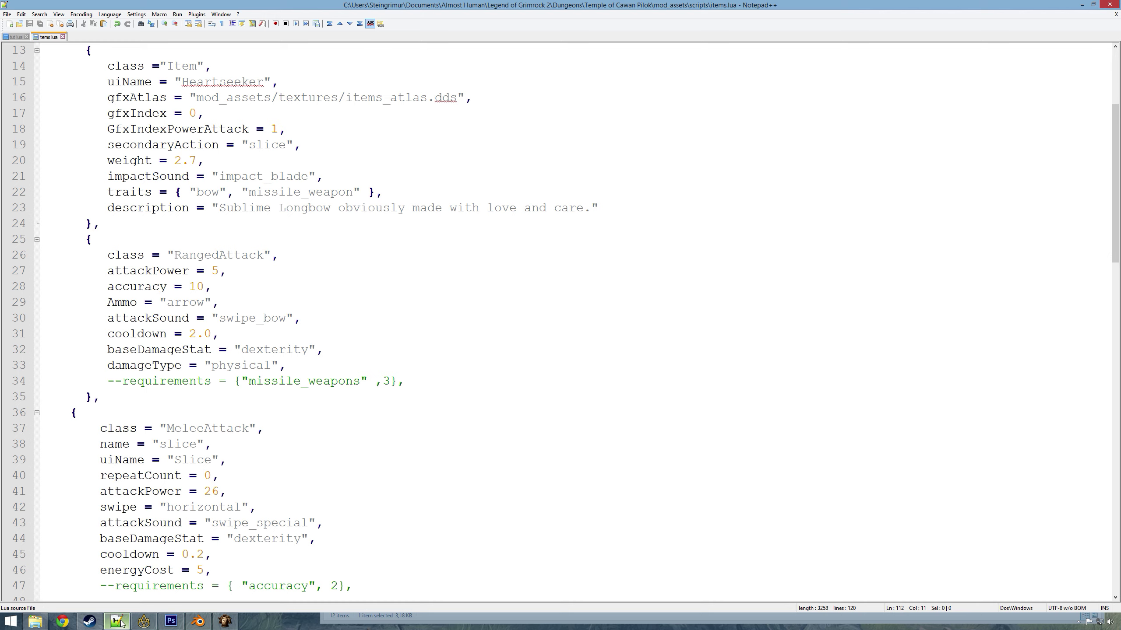
pyautogui.scroll(4, 409, 450)
pyautogui.scroll(-20, 410, 444)
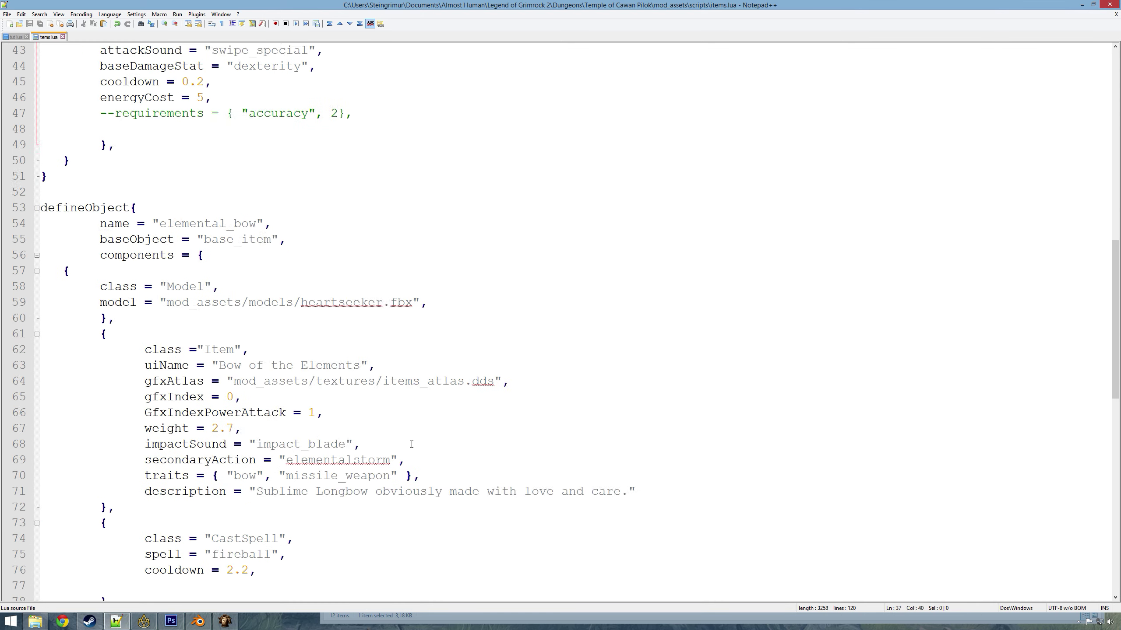
pyautogui.scroll(8, 419, 446)
pyautogui.scroll(19, 397, 429)
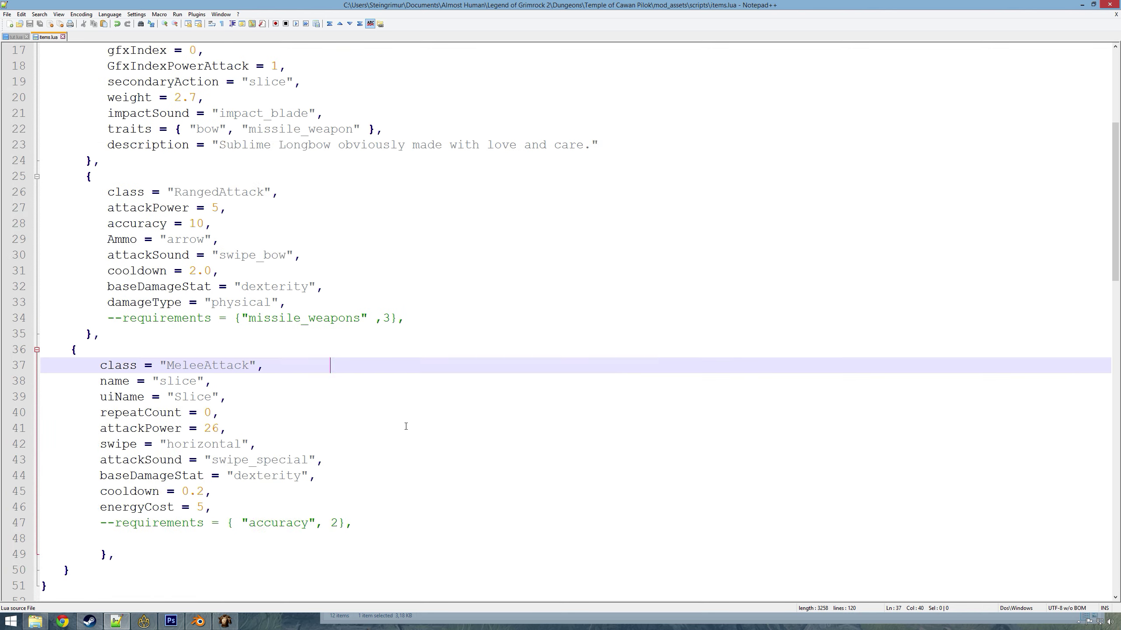